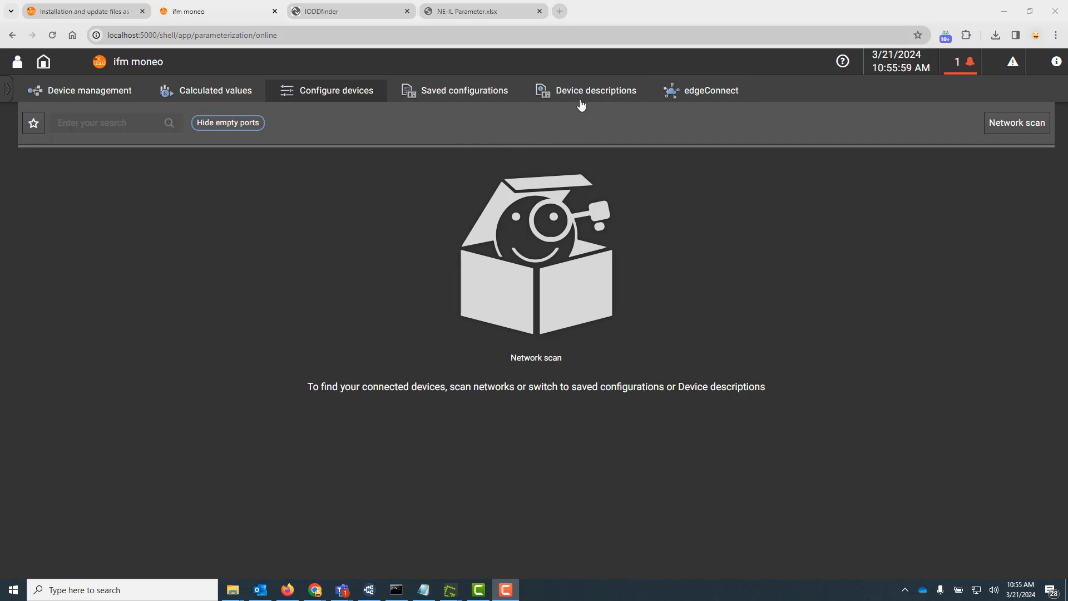
Open the device descriptions, clear the AL143 search and browse the full IoT core list.
{"action": "left_click", "coordinate": [606, 98]}
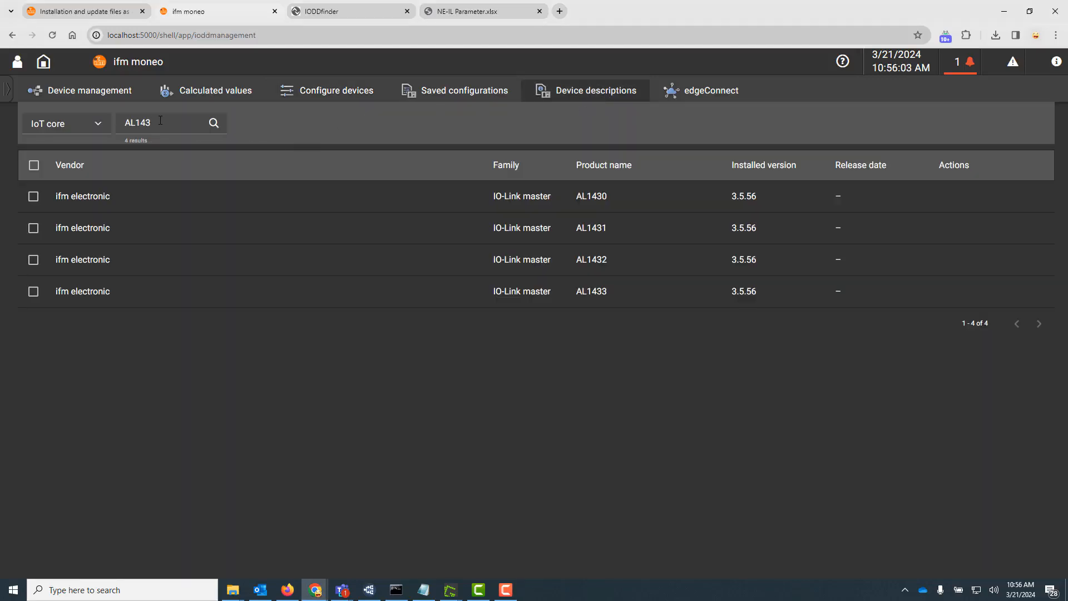
{"action": "key", "text": "BackSpace"}
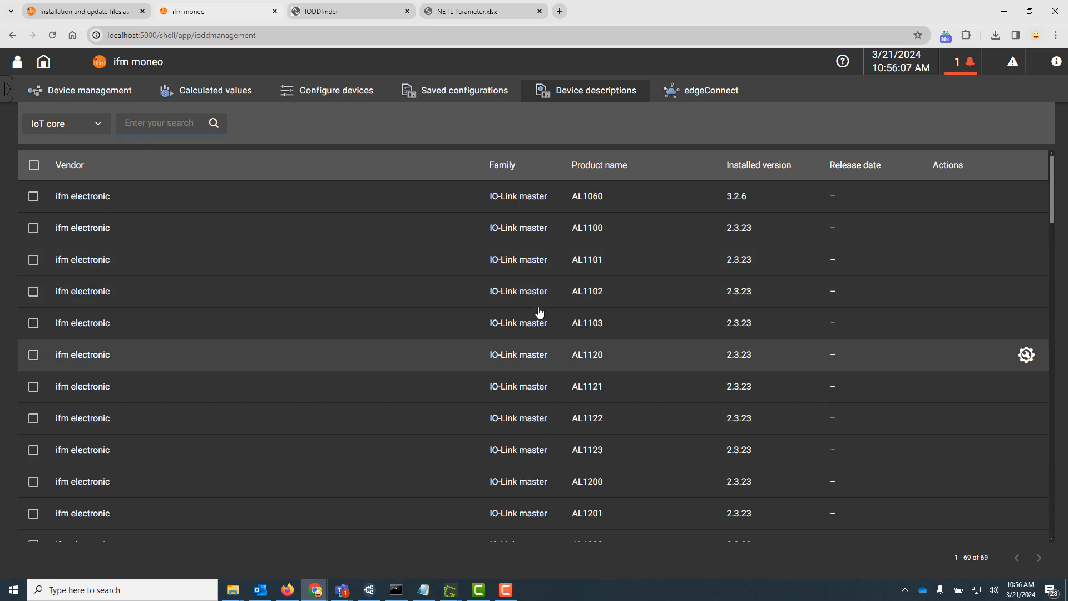
{"action": "scroll", "coordinate": [534, 310], "scroll_direction": "down", "scroll_amount": 5}
{"action": "scroll", "coordinate": [526, 312], "scroll_direction": "up", "scroll_amount": 5}
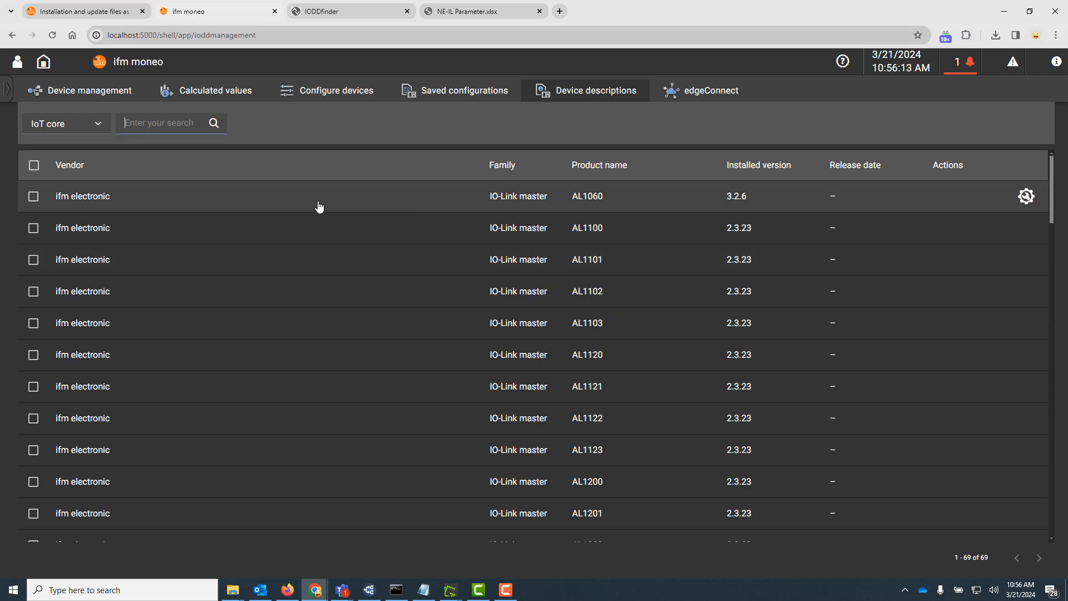
Copy the device name NE-IL from the Communication table of the PATLITE parameter sheet.
{"action": "left_click", "coordinate": [477, 13]}
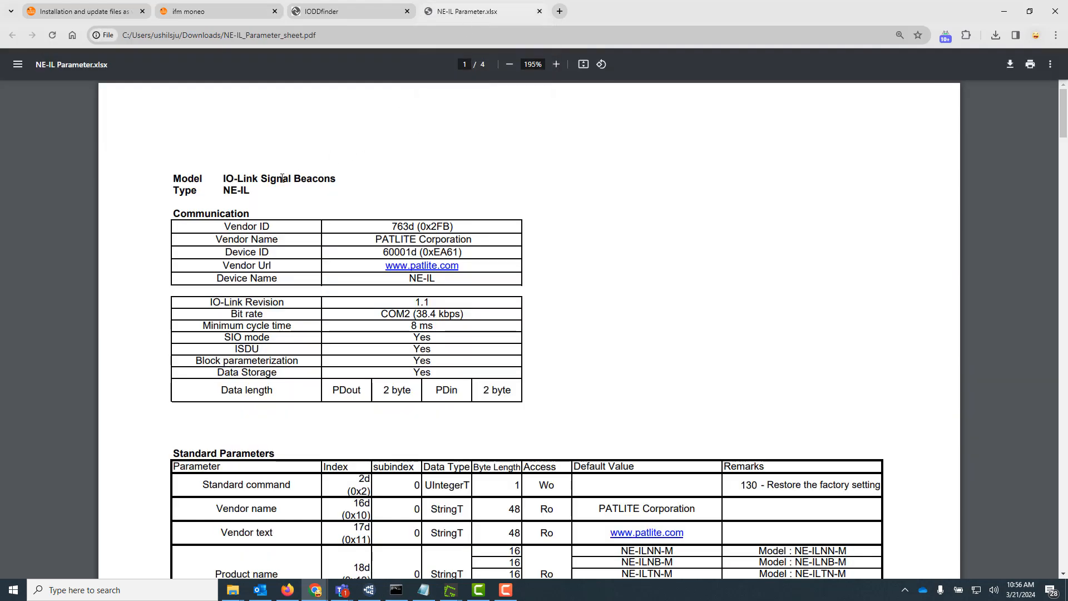
{"action": "scroll", "coordinate": [223, 248], "scroll_direction": "down", "scroll_amount": 2}
{"action": "scroll", "coordinate": [231, 150], "scroll_direction": "up", "scroll_amount": 2}
{"action": "left_click_drag", "start_coordinate": [375, 239], "coordinate": [479, 241]}
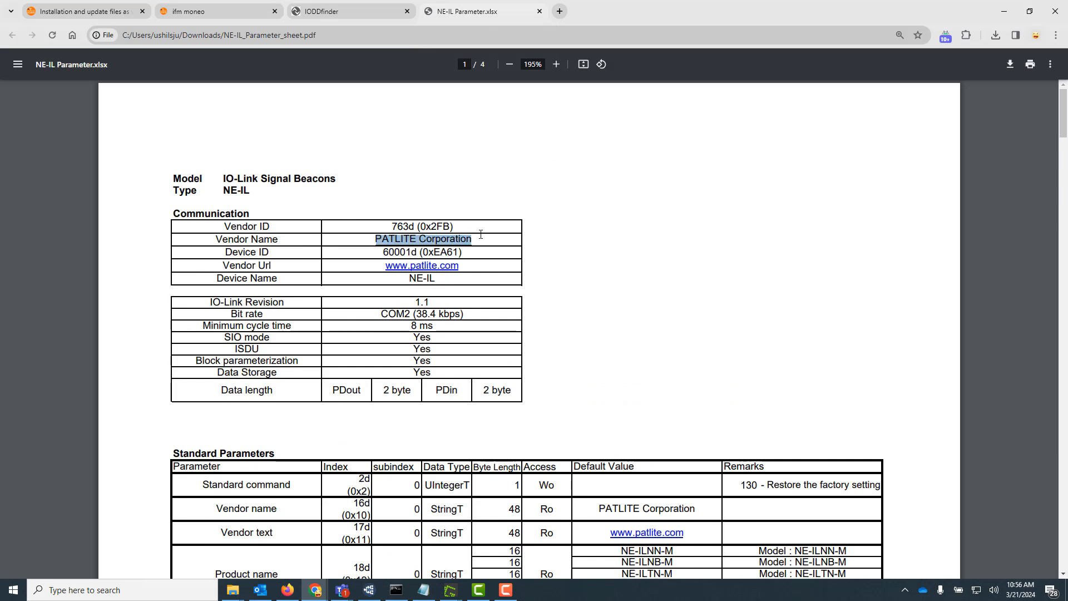
{"action": "left_click", "coordinate": [485, 266]}
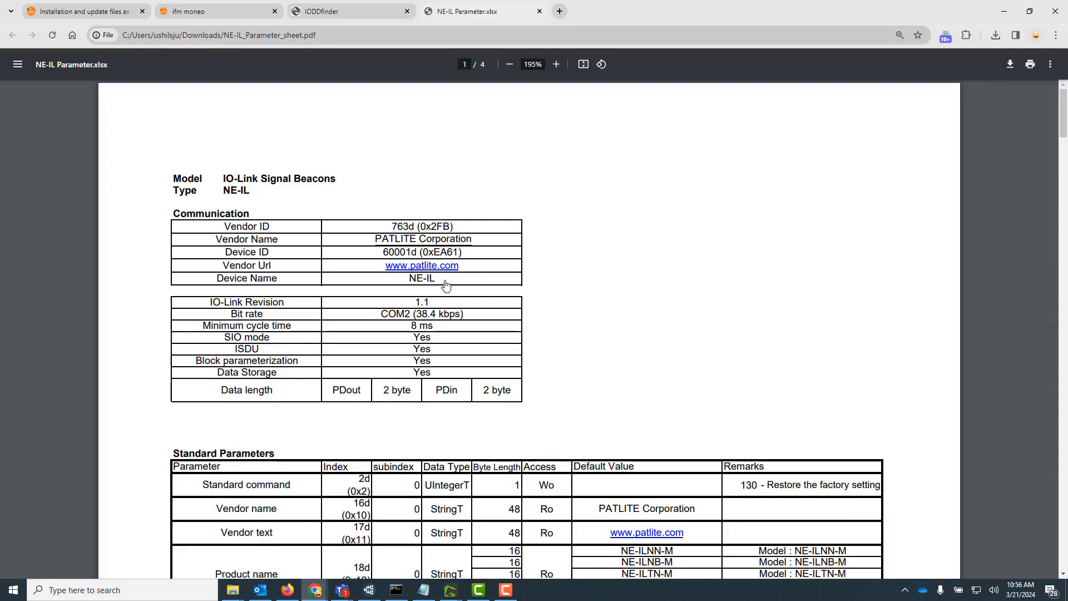
{"action": "left_click_drag", "start_coordinate": [437, 278], "coordinate": [412, 278]}
{"action": "key", "text": "ctrl+c"}
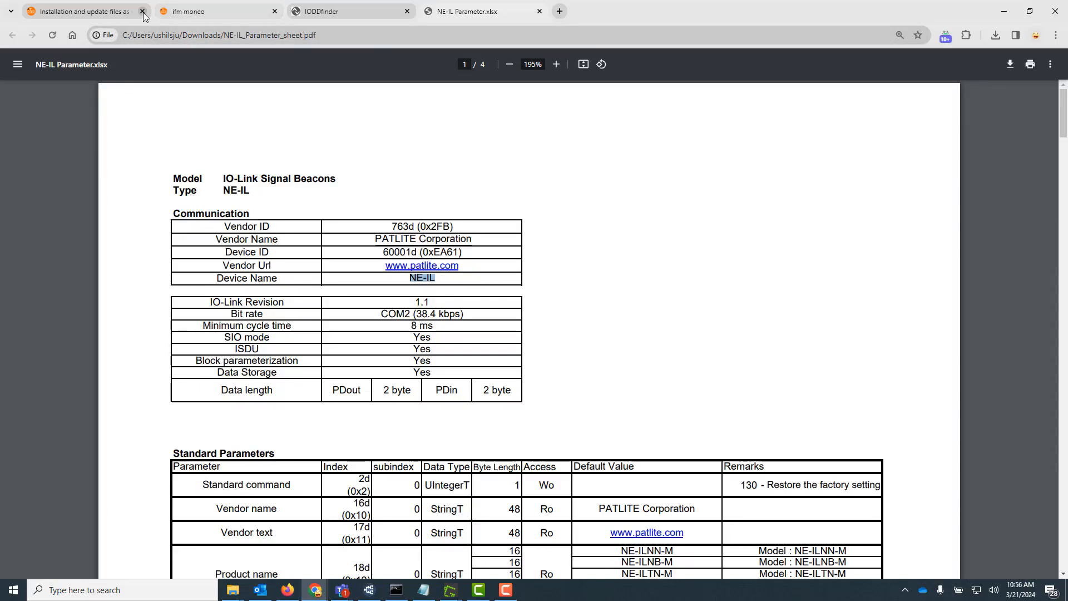
Search the IoT core device descriptions in moneo for NE-IL and check the PATLITE Corporation products in IODDfinder.
{"action": "left_click", "coordinate": [202, 14]}
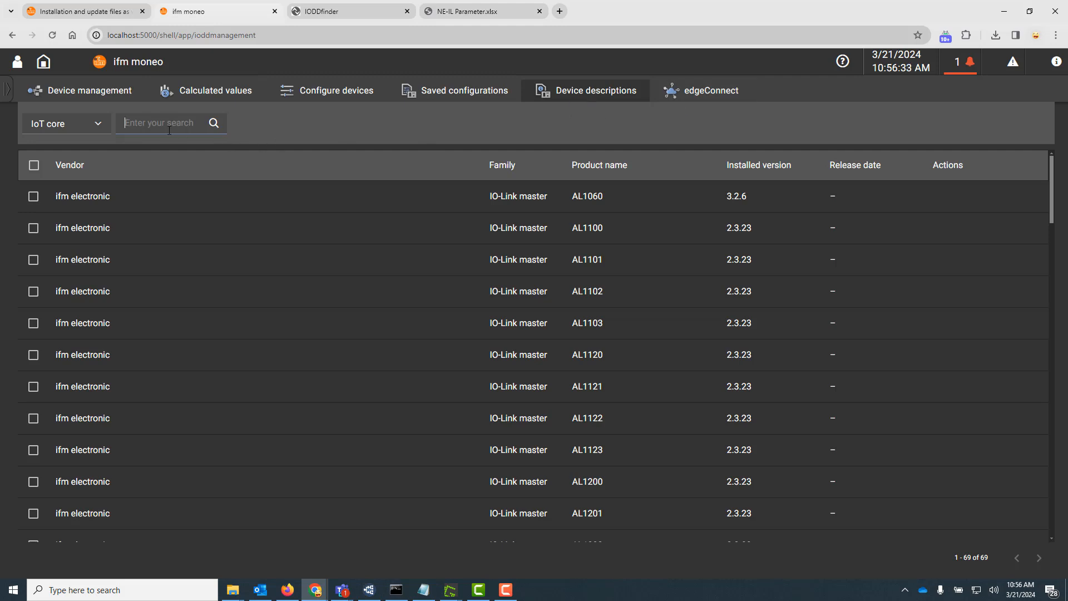
{"action": "key", "text": "ctrl+v"}
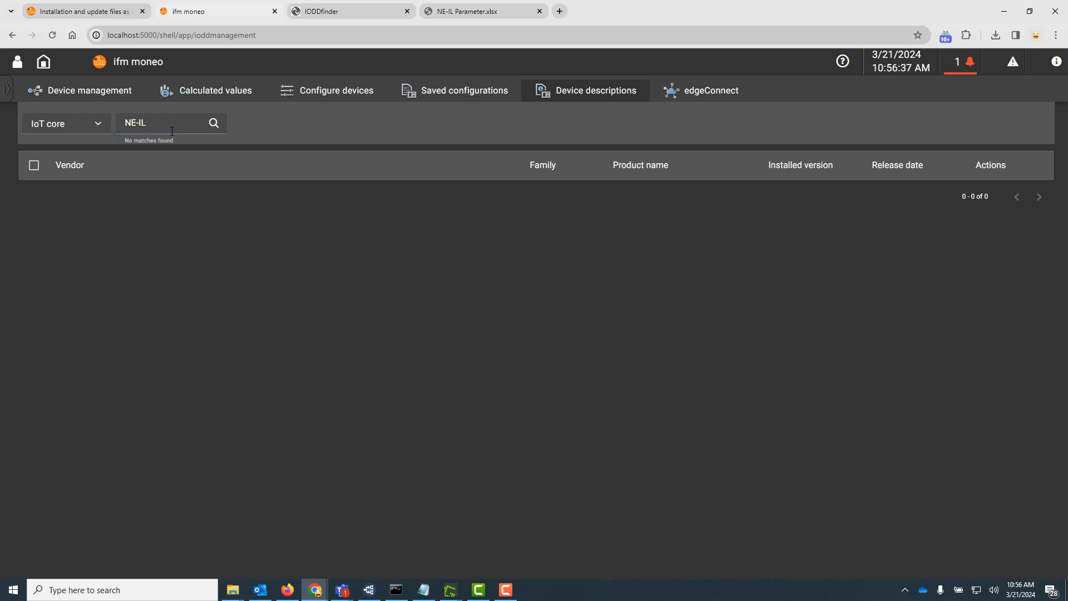
{"action": "left_click", "coordinate": [355, 11]}
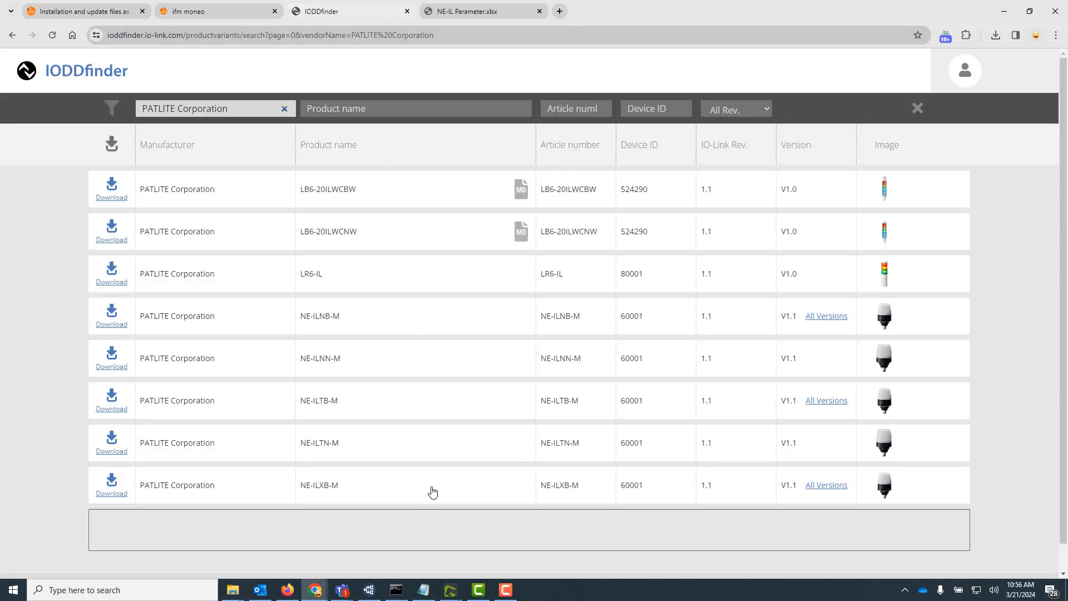
{"action": "left_click", "coordinate": [202, 13]}
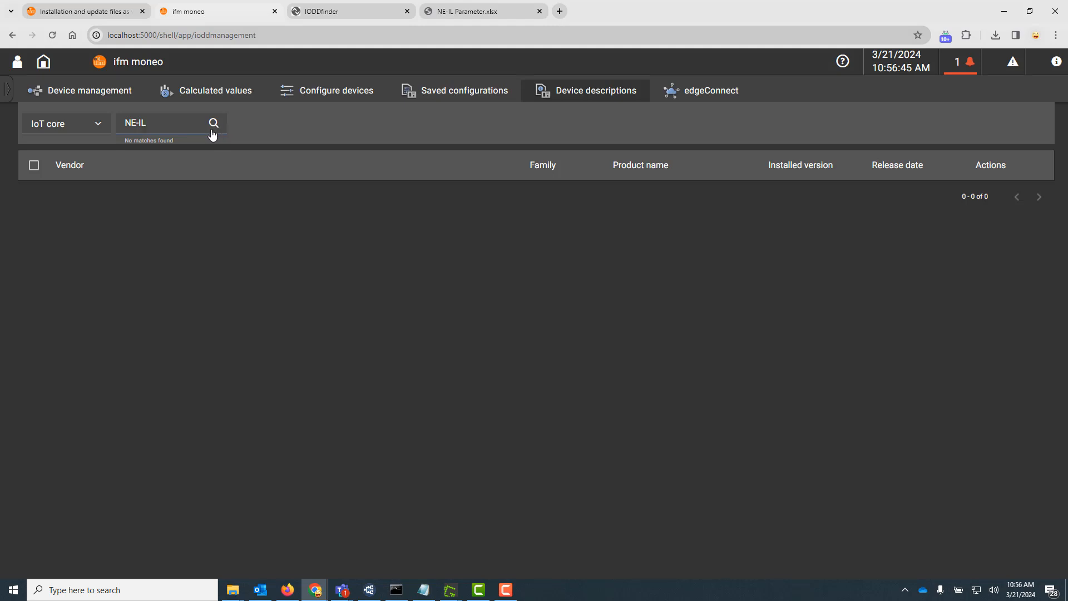
Switch the device descriptions to IO-Link and look up NE-IL in the online catalogue.
{"action": "left_click", "coordinate": [100, 124]}
{"action": "left_click", "coordinate": [77, 149]}
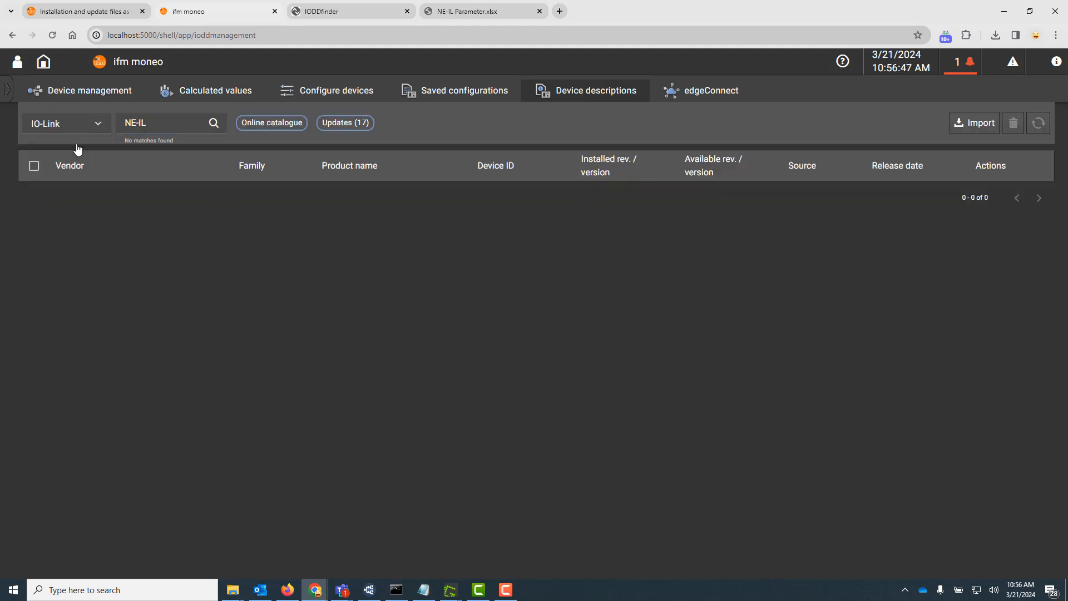
{"action": "left_click", "coordinate": [211, 127]}
{"action": "left_click", "coordinate": [258, 126]}
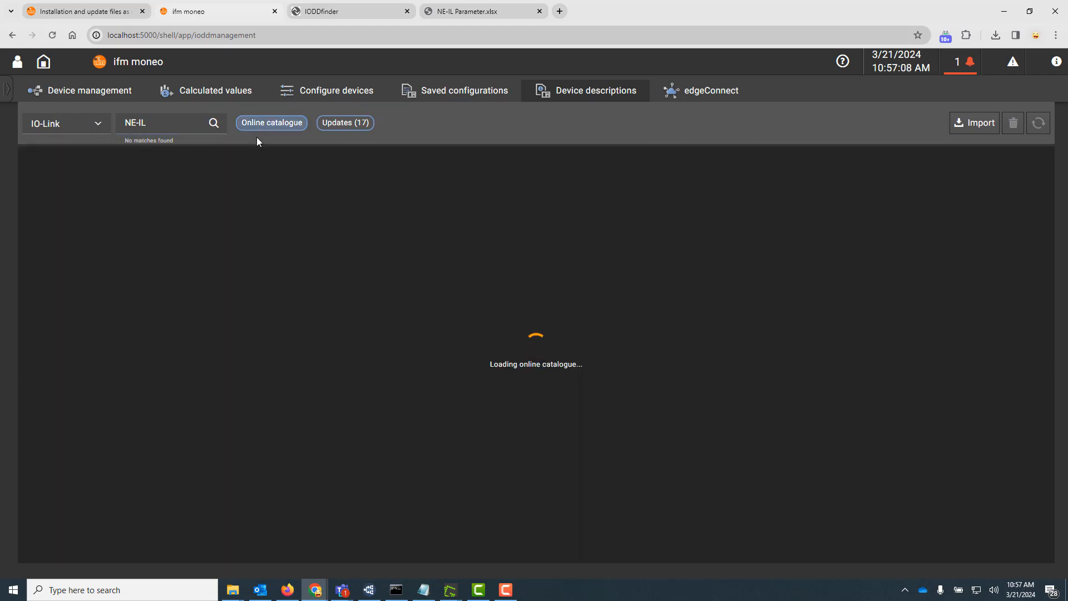
Select the PATLITE Corporation group with device ID 60001 and download its device descriptions.
{"action": "mouse_move", "coordinate": [213, 228]}
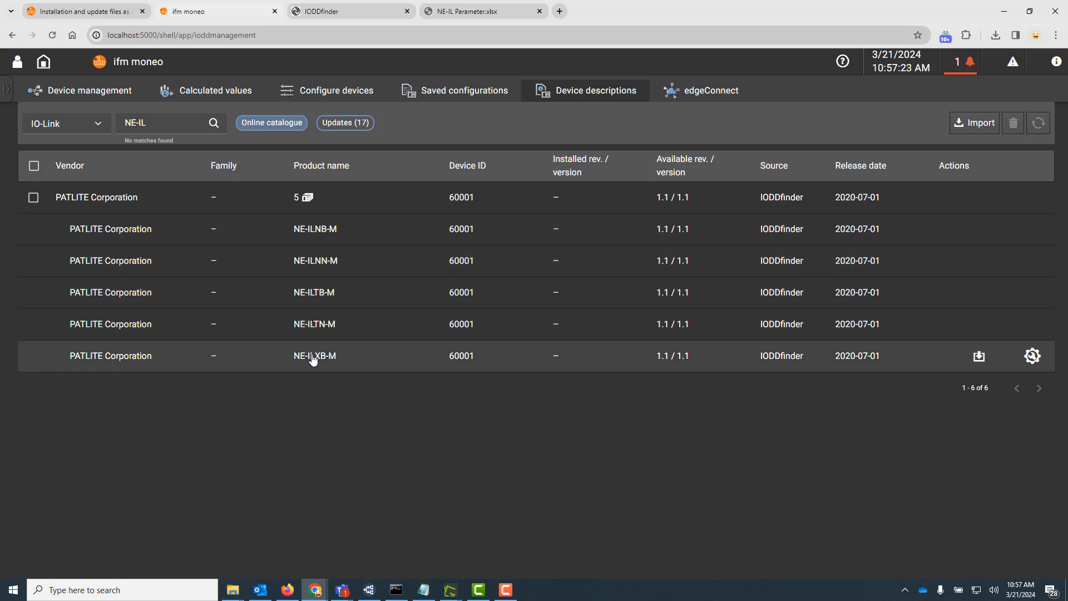
{"action": "left_click", "coordinate": [32, 202]}
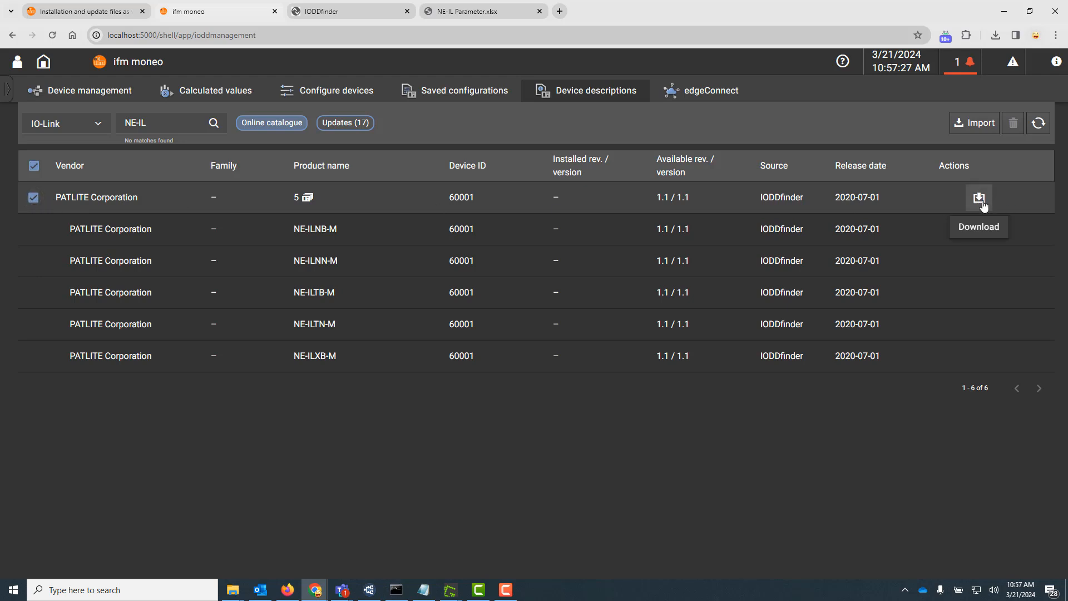
{"action": "left_click", "coordinate": [981, 201]}
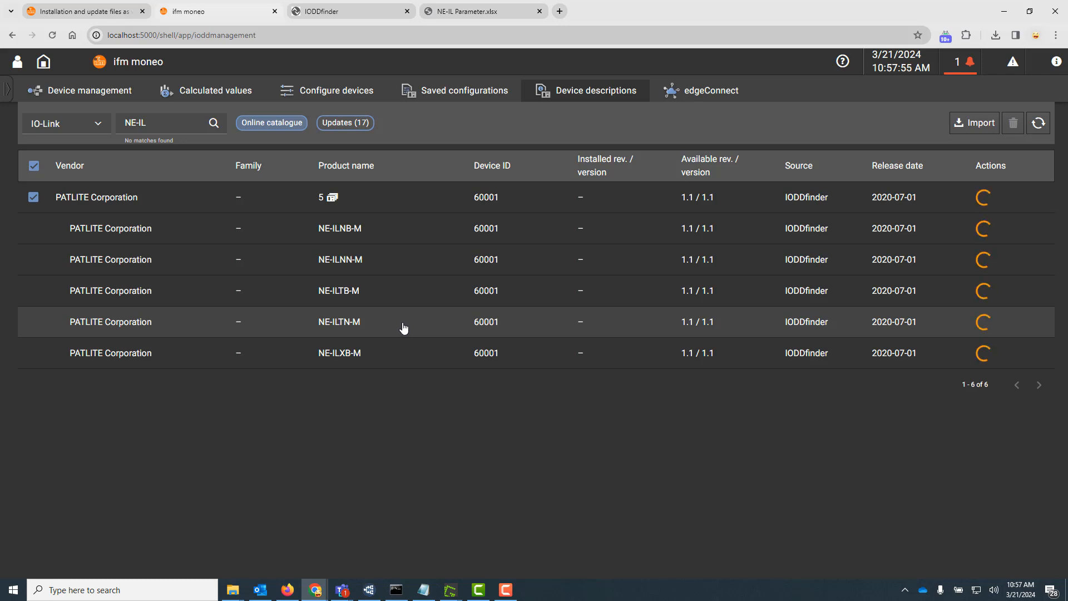
Examine the standard parameters, vendor parameters, events and error types in the NE-IL parameter sheet.
{"action": "left_click", "coordinate": [455, 16]}
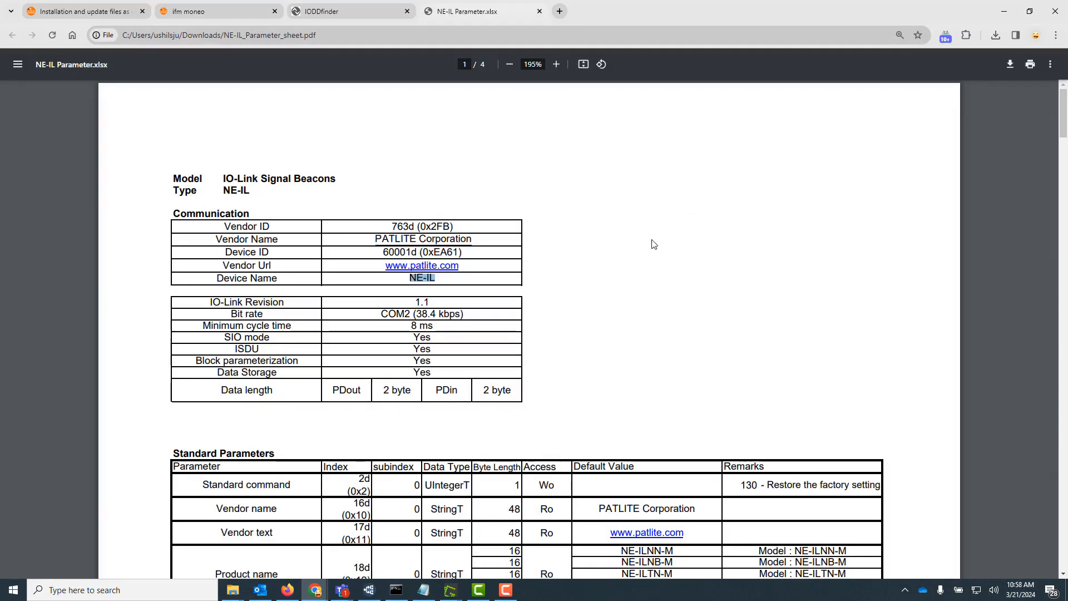
{"action": "scroll", "coordinate": [653, 248], "scroll_direction": "down", "scroll_amount": 5}
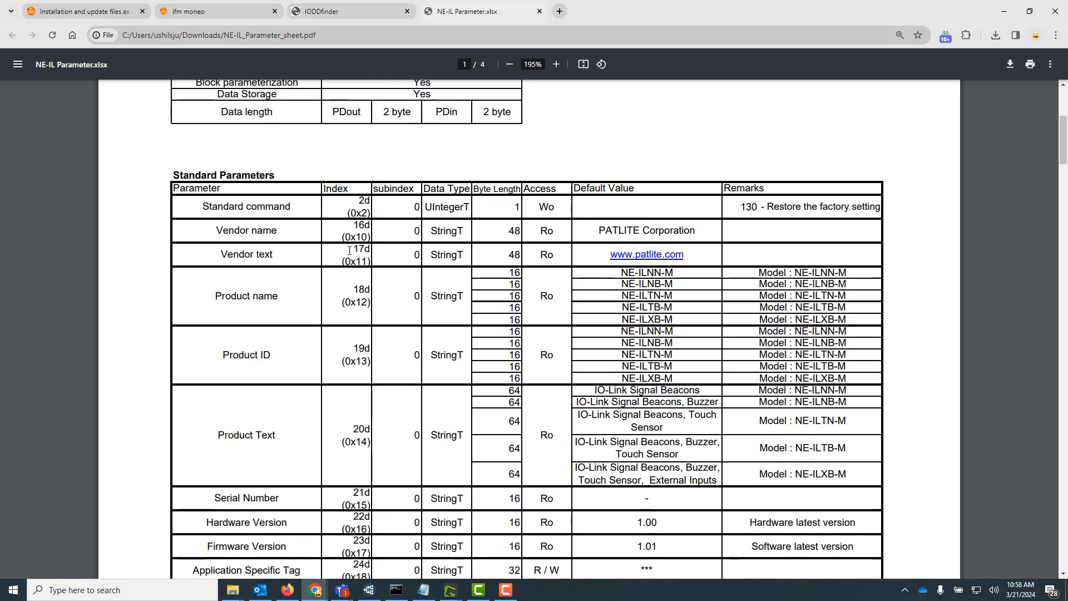
{"action": "scroll", "coordinate": [349, 251], "scroll_direction": "down", "scroll_amount": 4}
{"action": "scroll", "coordinate": [349, 251], "scroll_direction": "down", "scroll_amount": 1}
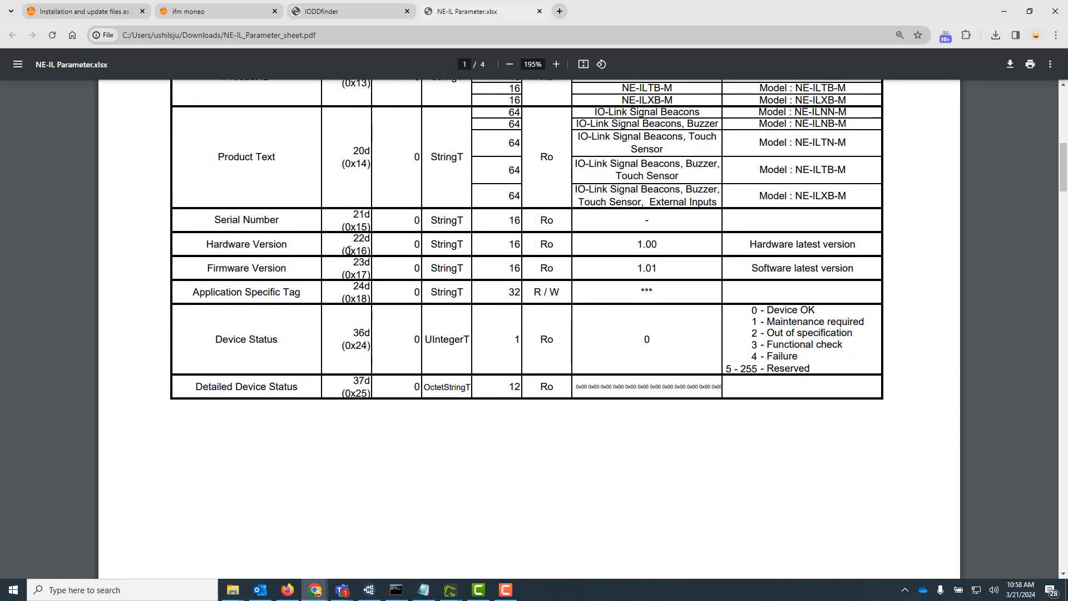
{"action": "scroll", "coordinate": [350, 251], "scroll_direction": "down", "scroll_amount": 6}
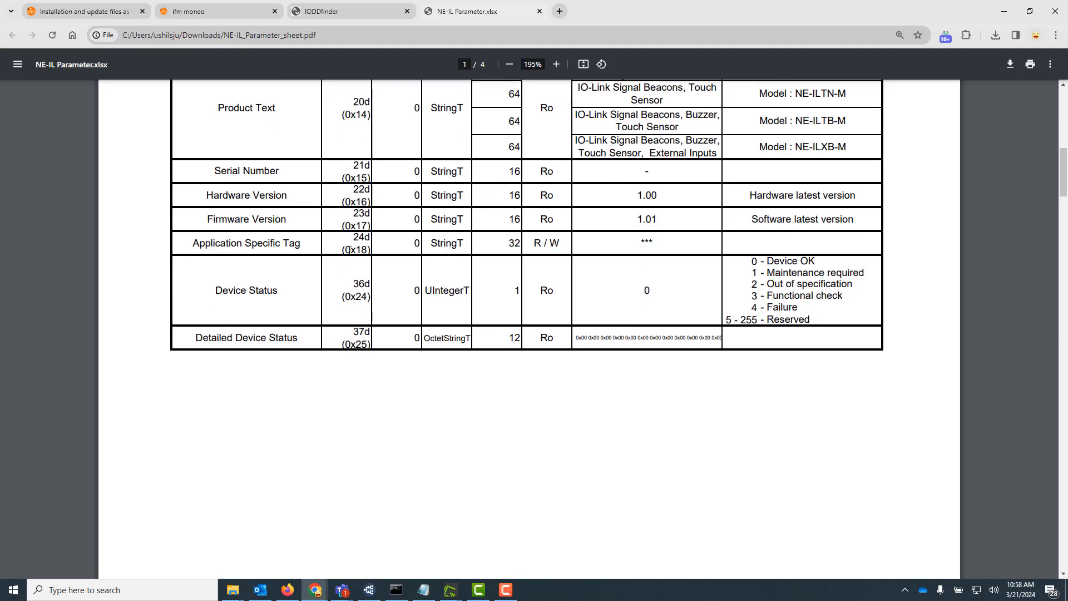
{"action": "scroll", "coordinate": [349, 250], "scroll_direction": "down", "scroll_amount": 7}
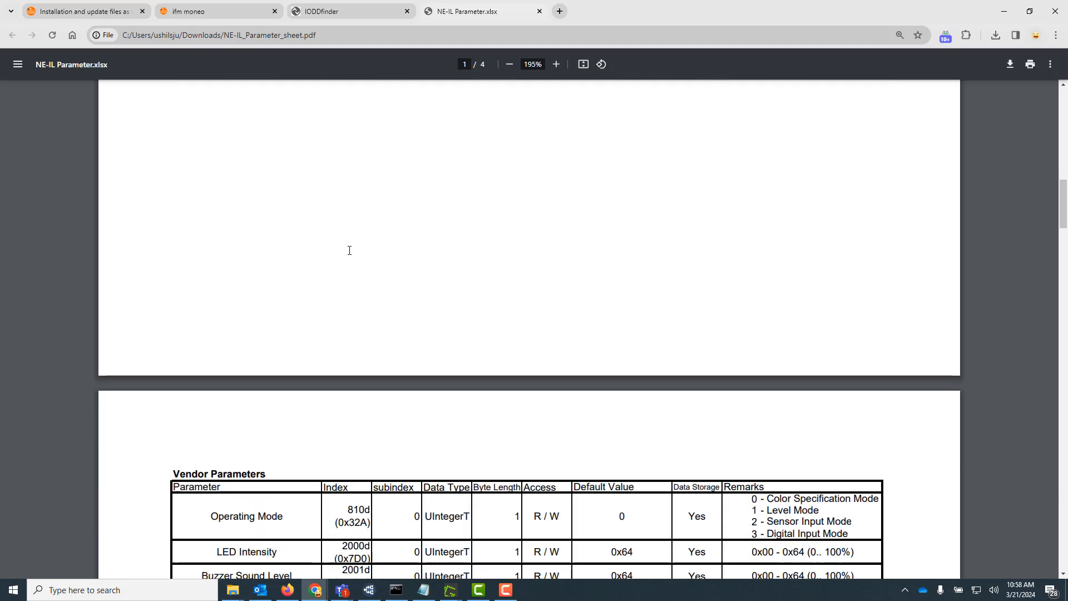
{"action": "scroll", "coordinate": [349, 250], "scroll_direction": "down", "scroll_amount": 3}
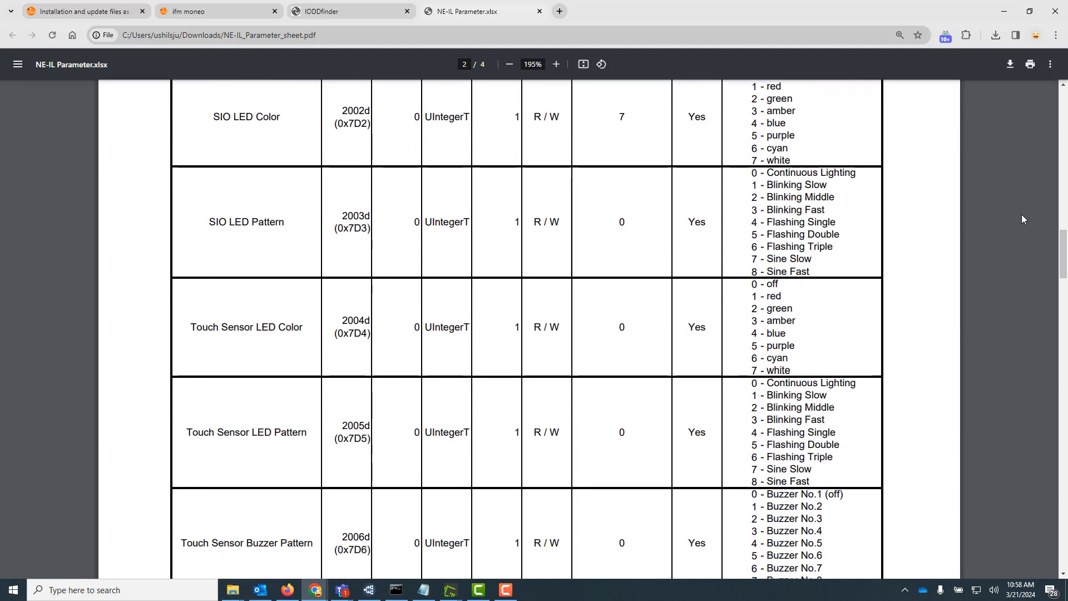
{"action": "scroll", "coordinate": [494, 241], "scroll_direction": "down", "scroll_amount": 18}
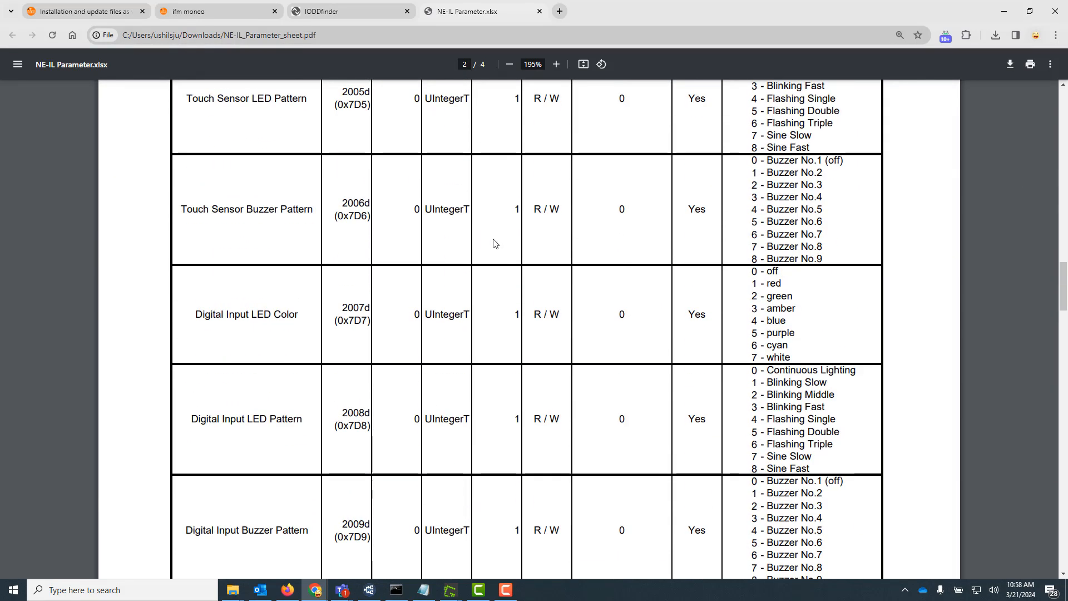
{"action": "scroll", "coordinate": [494, 242], "scroll_direction": "down", "scroll_amount": 20}
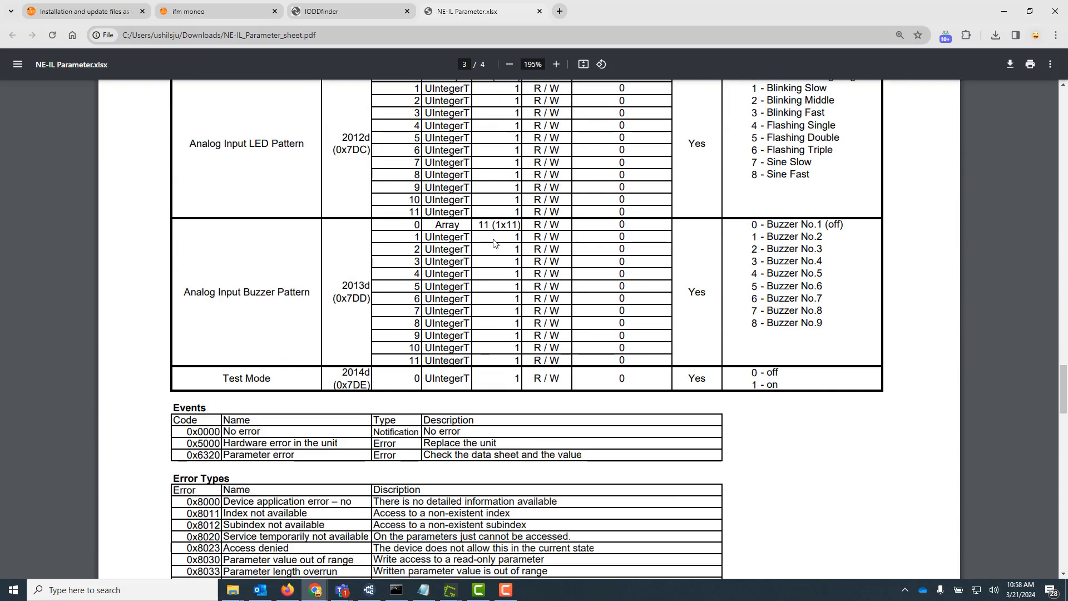
{"action": "scroll", "coordinate": [493, 242], "scroll_direction": "down", "scroll_amount": 2}
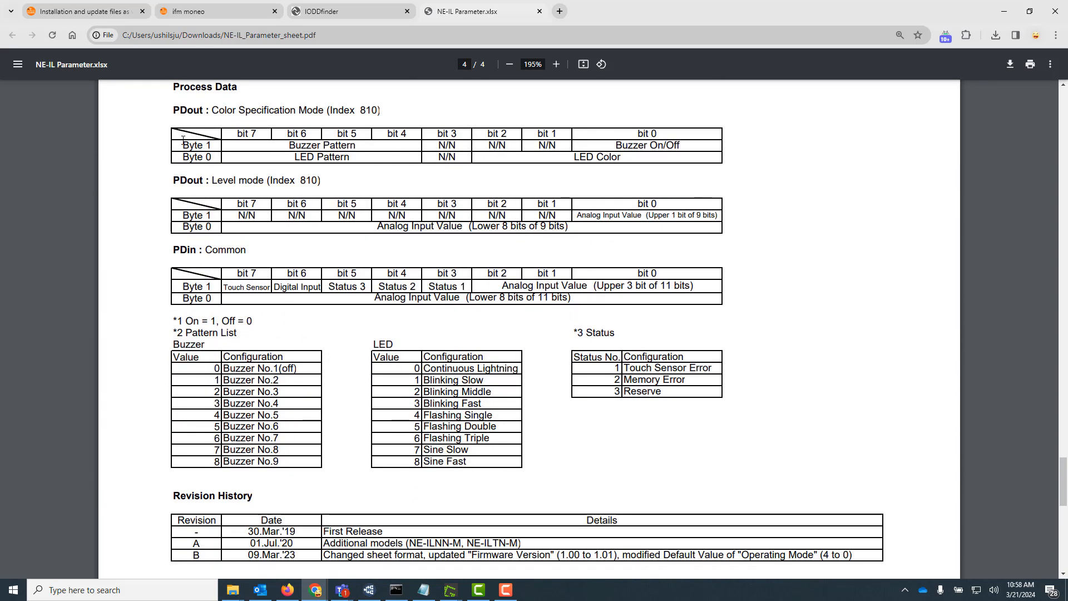
Examine the process data tables for PDout in Color Specification Mode and PDin Common in the parameter sheet.
{"action": "left_click_drag", "start_coordinate": [172, 113], "coordinate": [399, 113]}
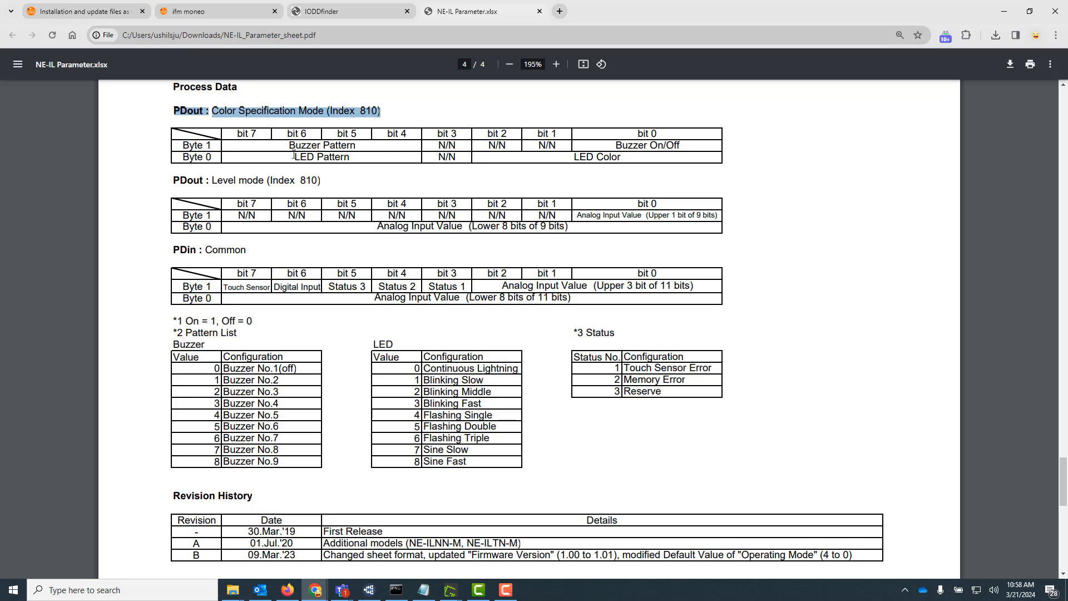
{"action": "left_click_drag", "start_coordinate": [280, 146], "coordinate": [636, 158]}
{"action": "left_click", "coordinate": [636, 158]}
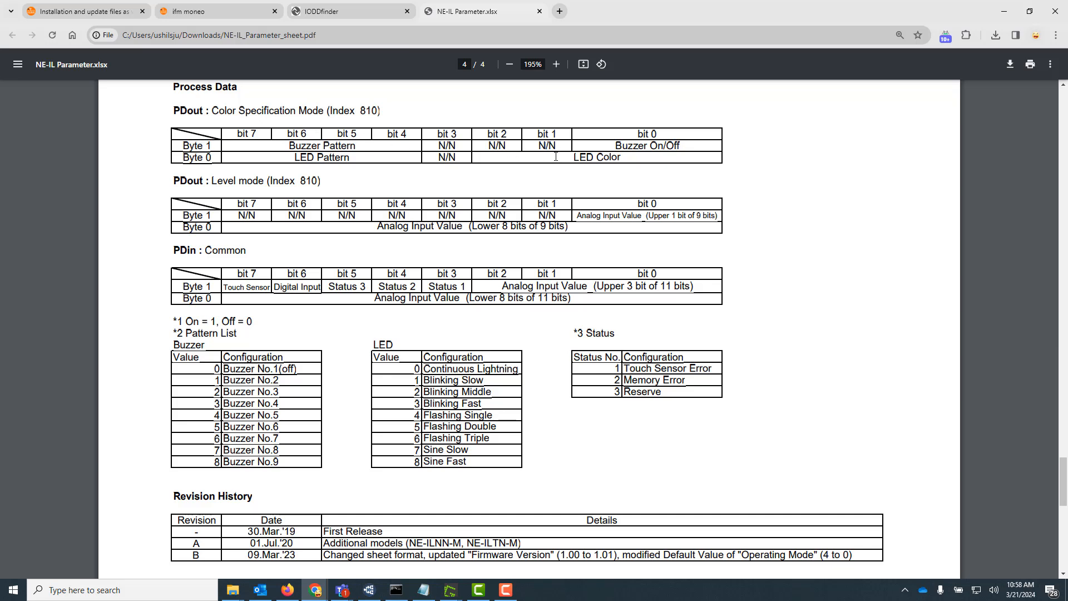
{"action": "left_click_drag", "start_coordinate": [177, 285], "coordinate": [644, 298]}
{"action": "left_click", "coordinate": [722, 300]}
Open the NE-ILNB-M device description in moneo and review its identification data and parameter list.
{"action": "left_click", "coordinate": [214, 11]}
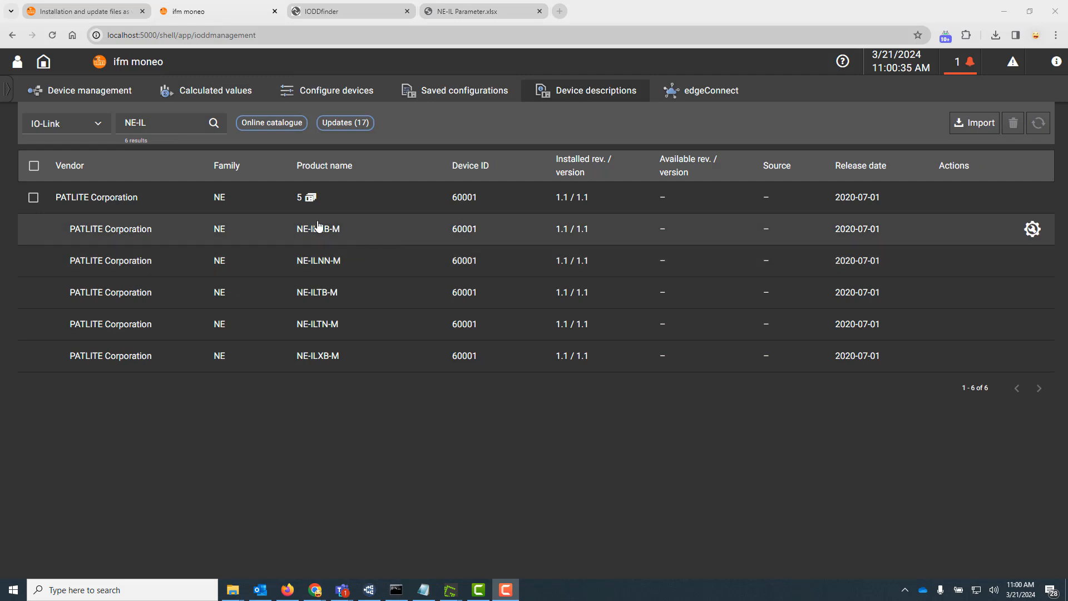
{"action": "left_click", "coordinate": [179, 233]}
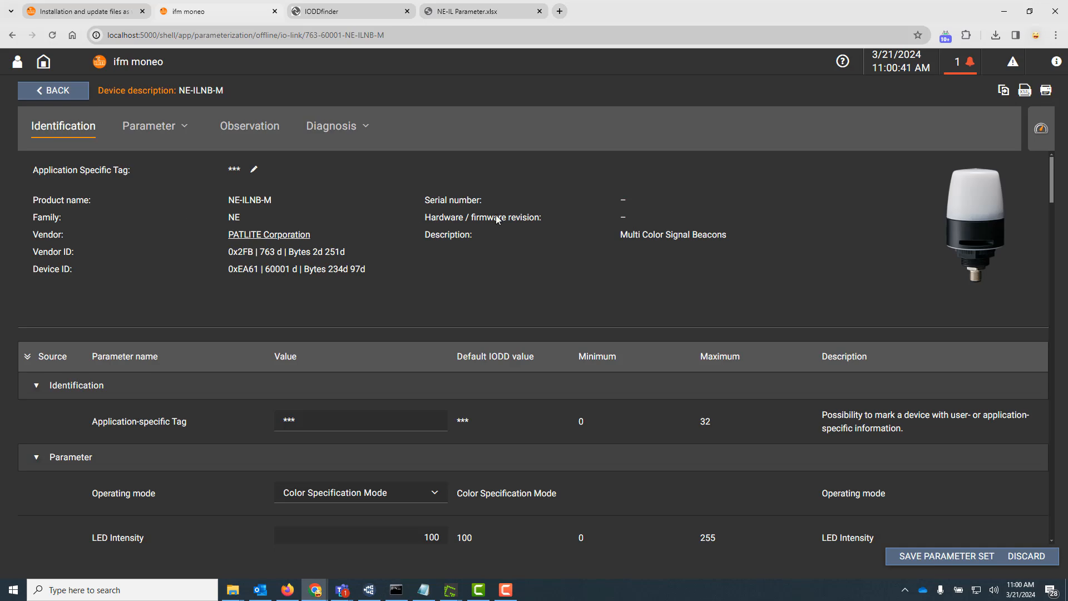
{"action": "scroll", "coordinate": [486, 228], "scroll_direction": "down", "scroll_amount": 1}
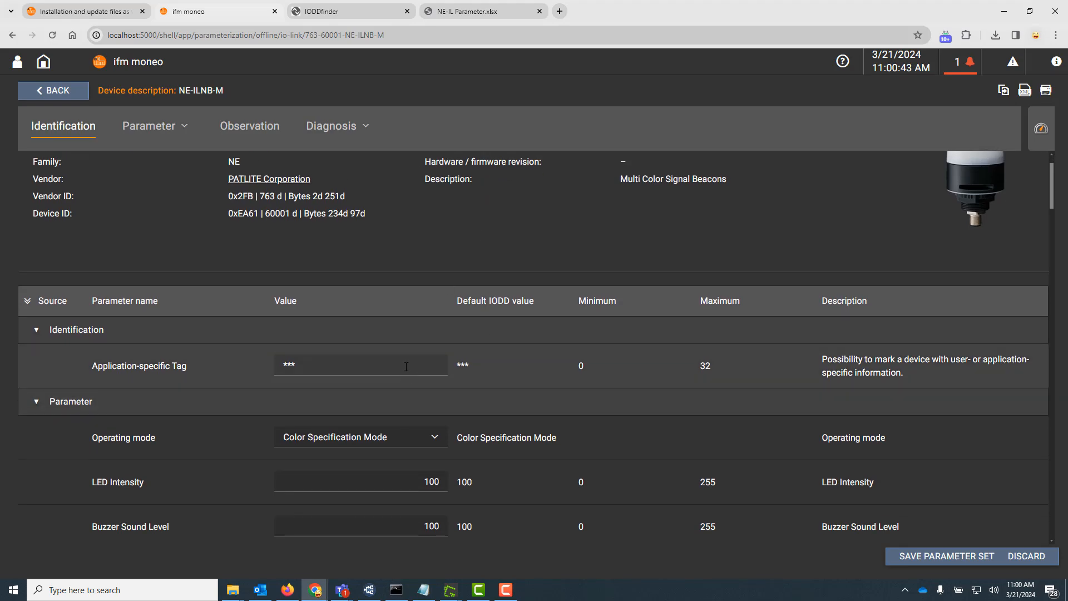
{"action": "scroll", "coordinate": [516, 217], "scroll_direction": "down", "scroll_amount": 15}
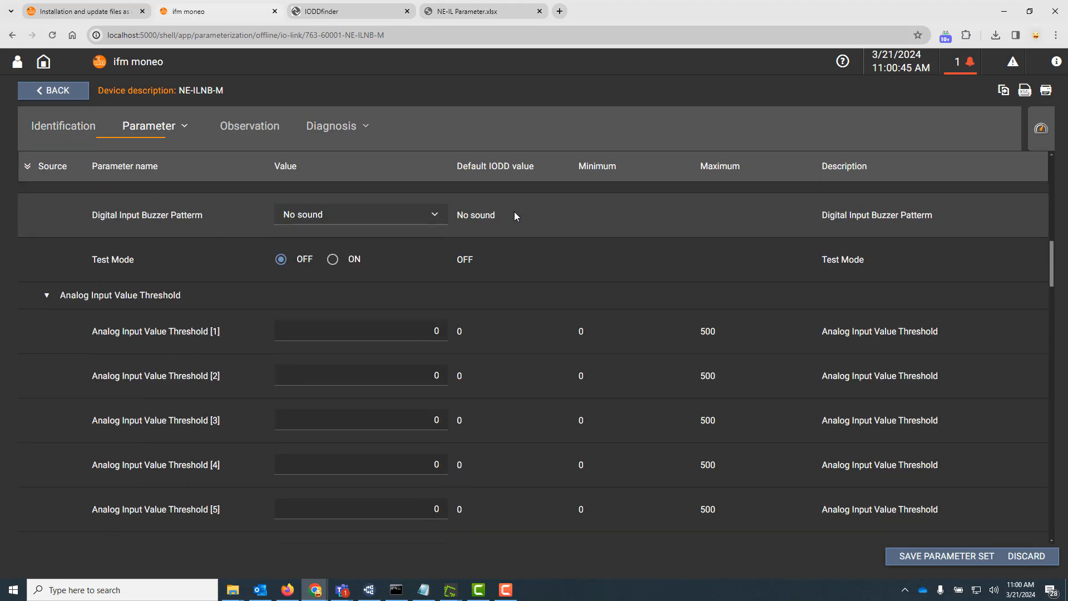
{"action": "scroll", "coordinate": [502, 223], "scroll_direction": "up", "scroll_amount": 15}
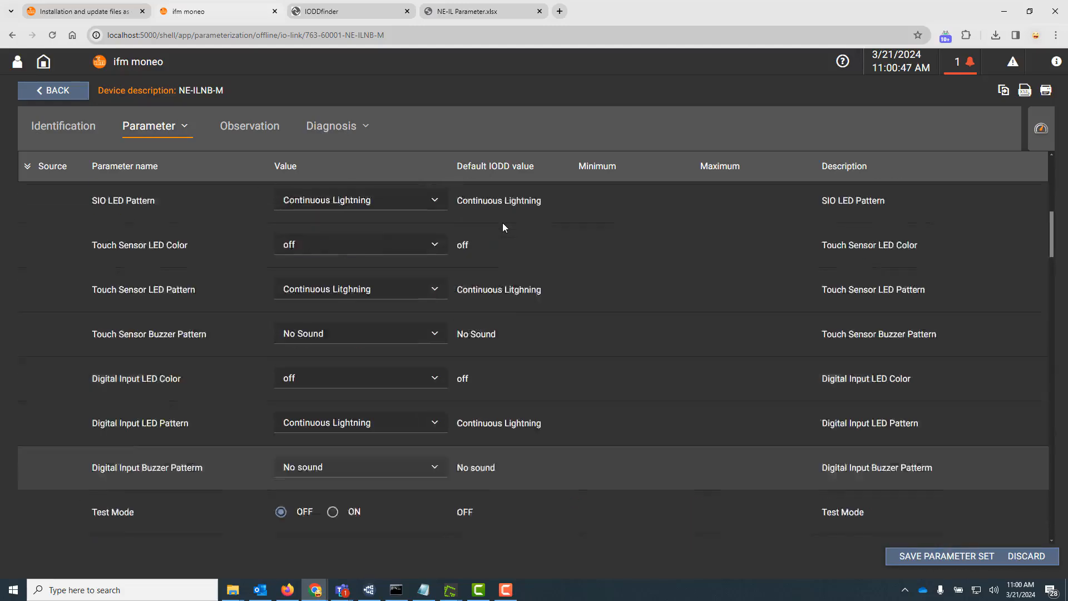
{"action": "scroll", "coordinate": [966, 264], "scroll_direction": "up", "scroll_amount": 1}
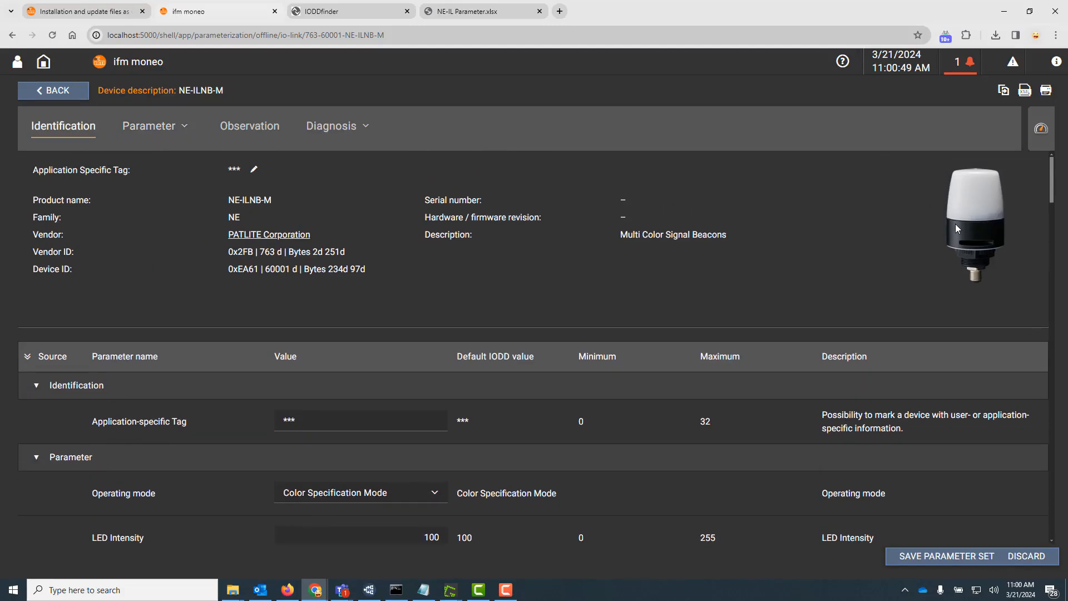
{"action": "scroll", "coordinate": [419, 359], "scroll_direction": "down", "scroll_amount": 10}
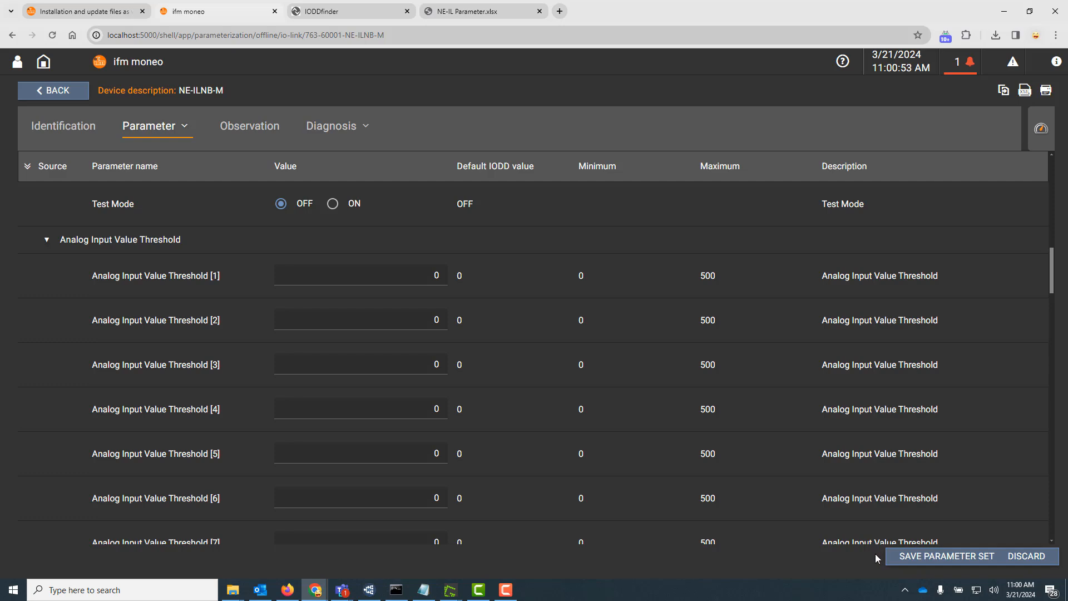
{"action": "scroll", "coordinate": [575, 337], "scroll_direction": "down", "scroll_amount": 7}
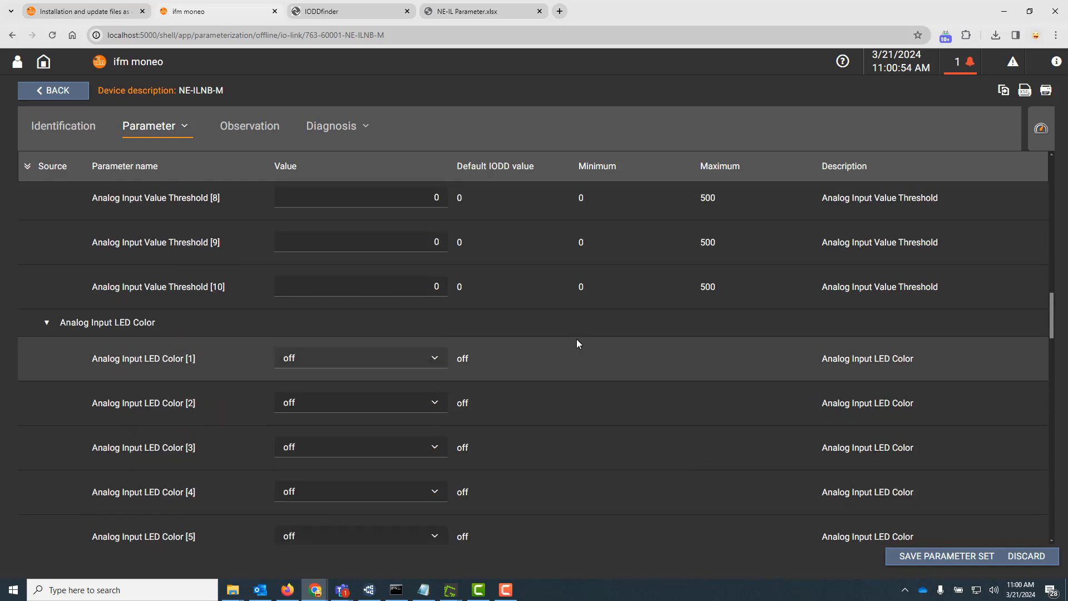
Show the PLC process data structure of the NE-ILNB-M and inspect the bit mapping of PDin, Word 0.
{"action": "left_click", "coordinate": [1039, 131]}
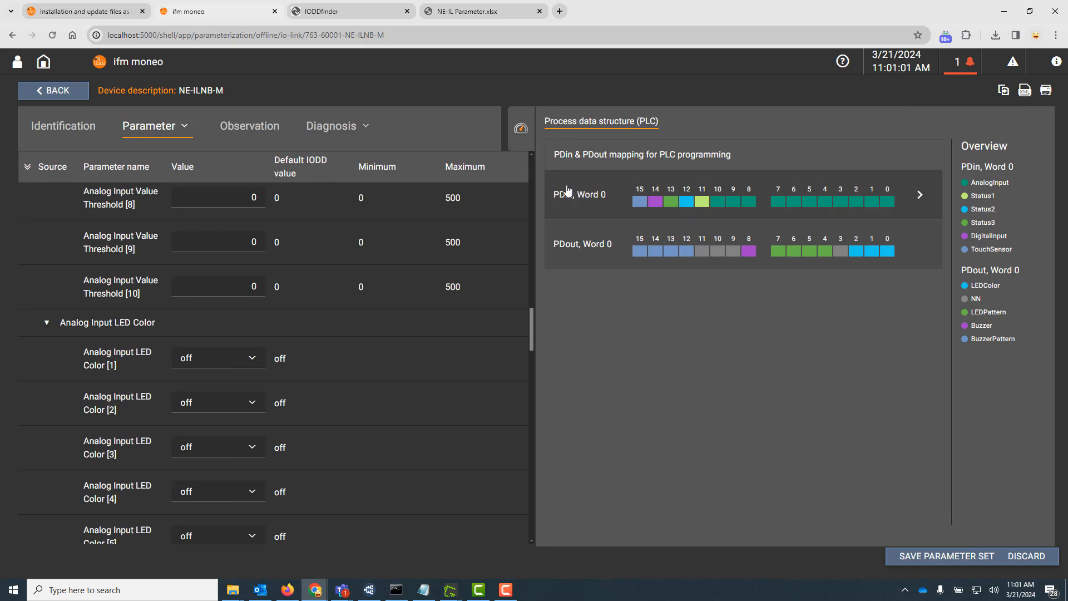
{"action": "left_click", "coordinate": [919, 195]}
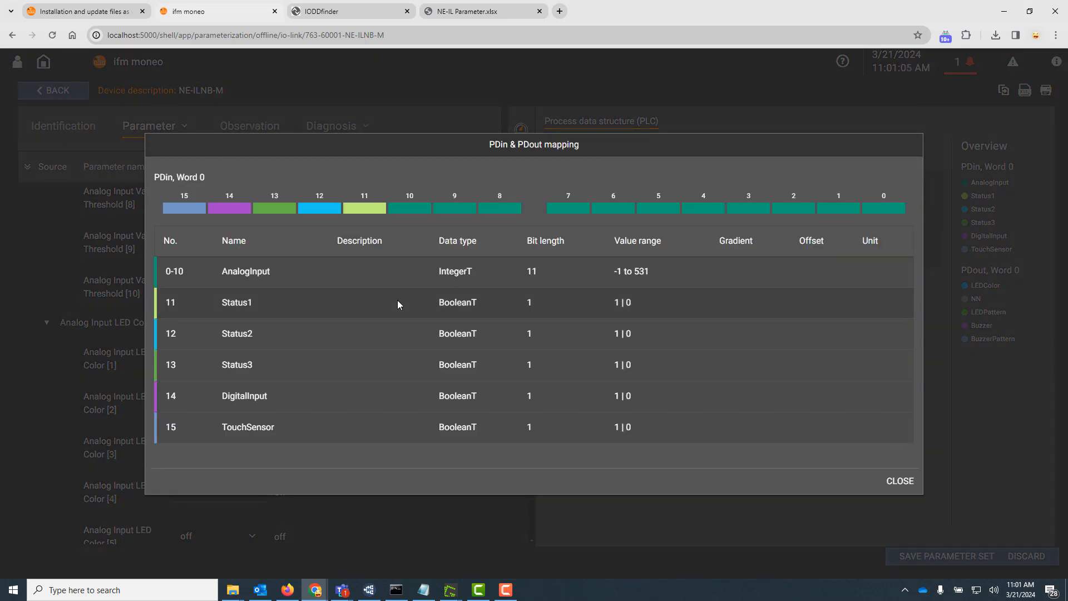
{"action": "left_click", "coordinate": [900, 481]}
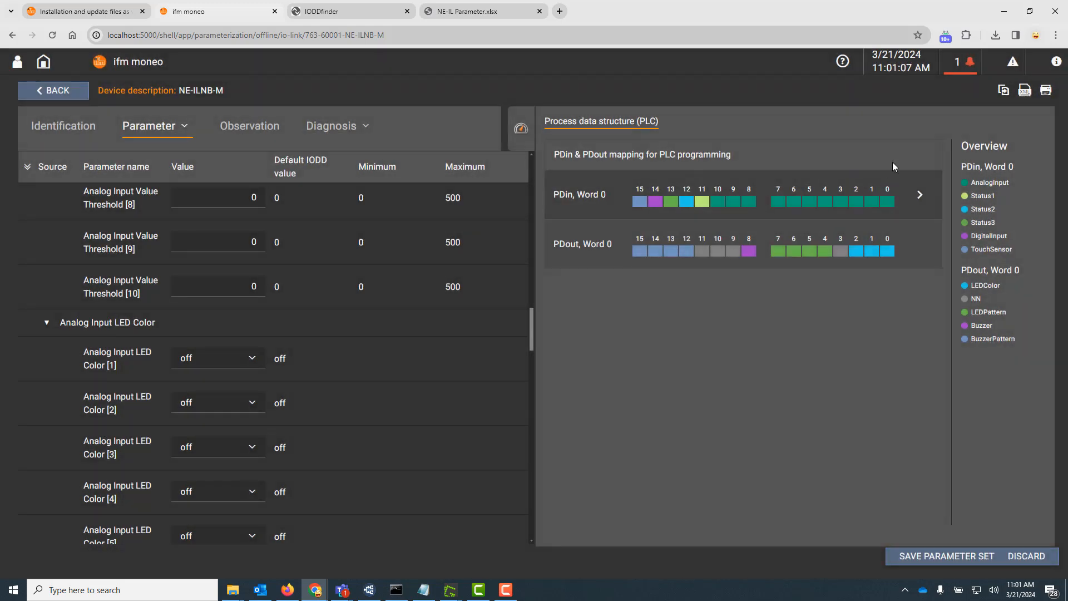
{"action": "left_click", "coordinate": [917, 204]}
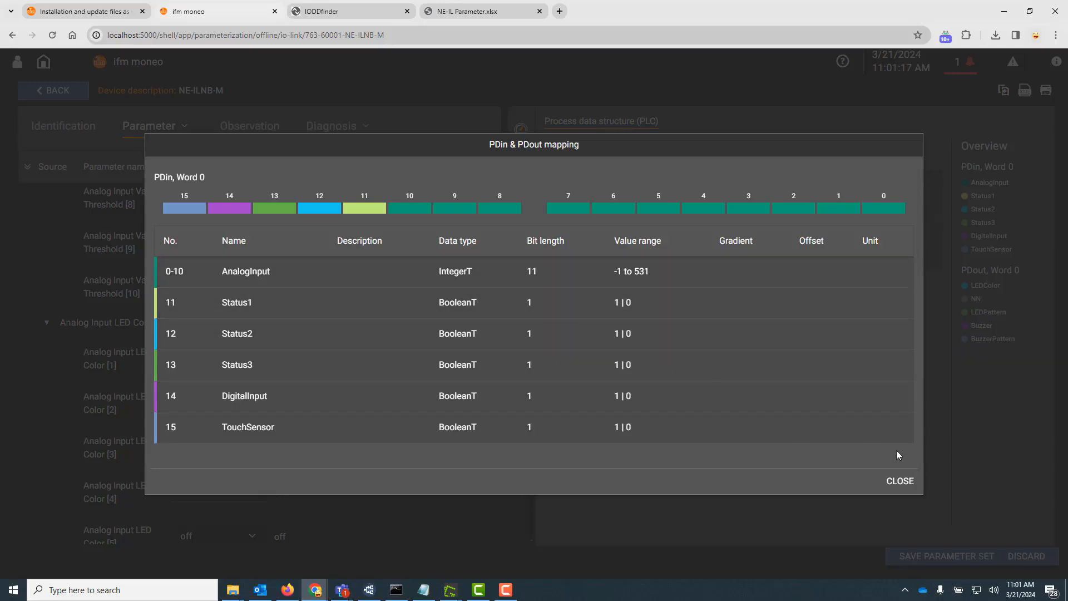
{"action": "left_click", "coordinate": [900, 482]}
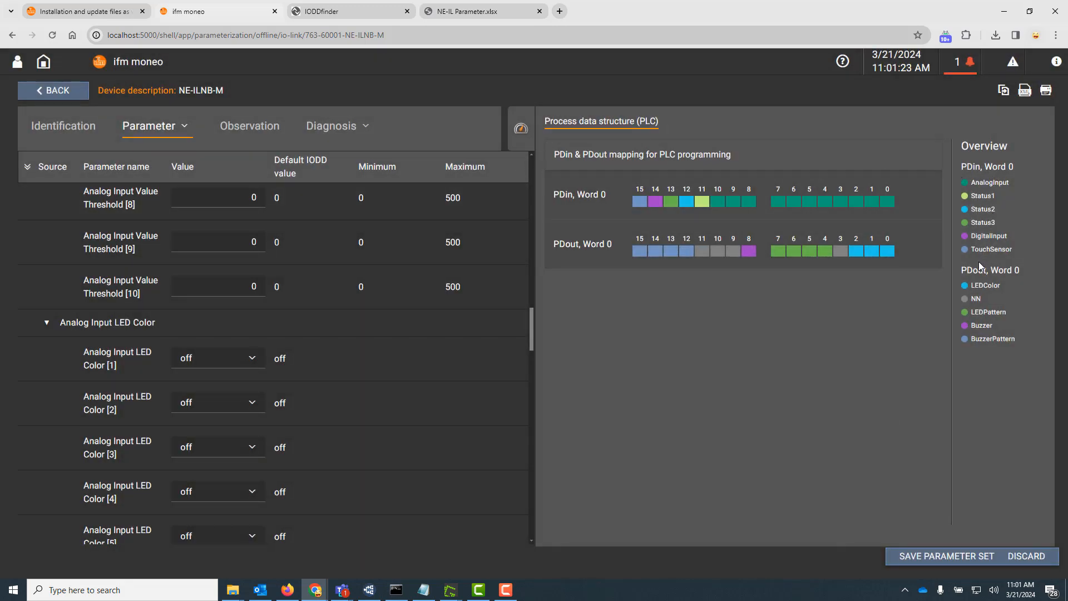
Inspect the bit mapping of PDout, Word 0 and return to the device descriptions list.
{"action": "mouse_move", "coordinate": [649, 255]}
{"action": "left_click", "coordinate": [920, 245]}
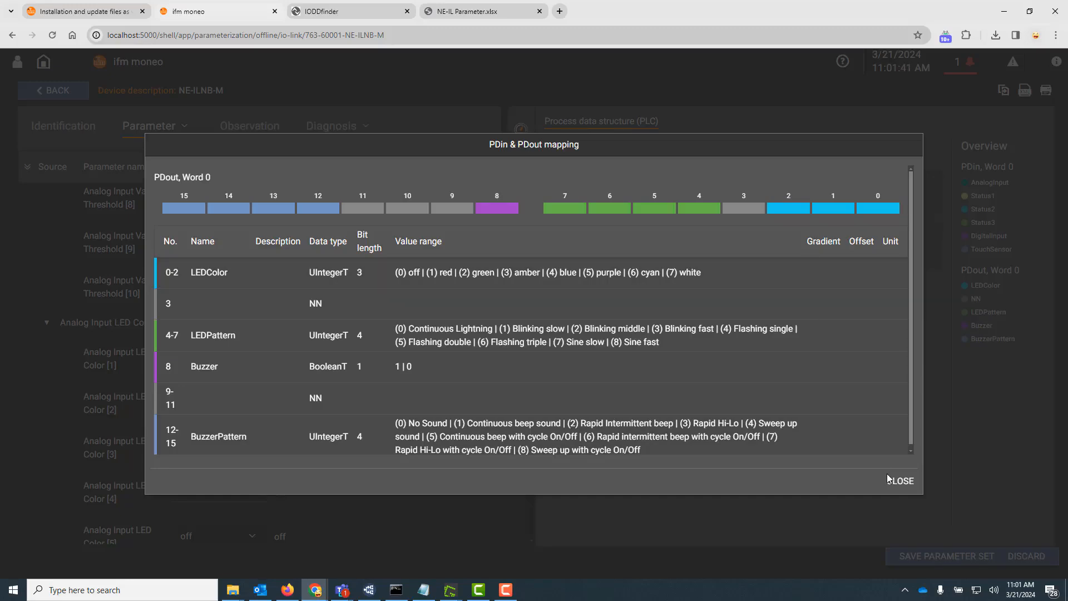
{"action": "left_click", "coordinate": [890, 489]}
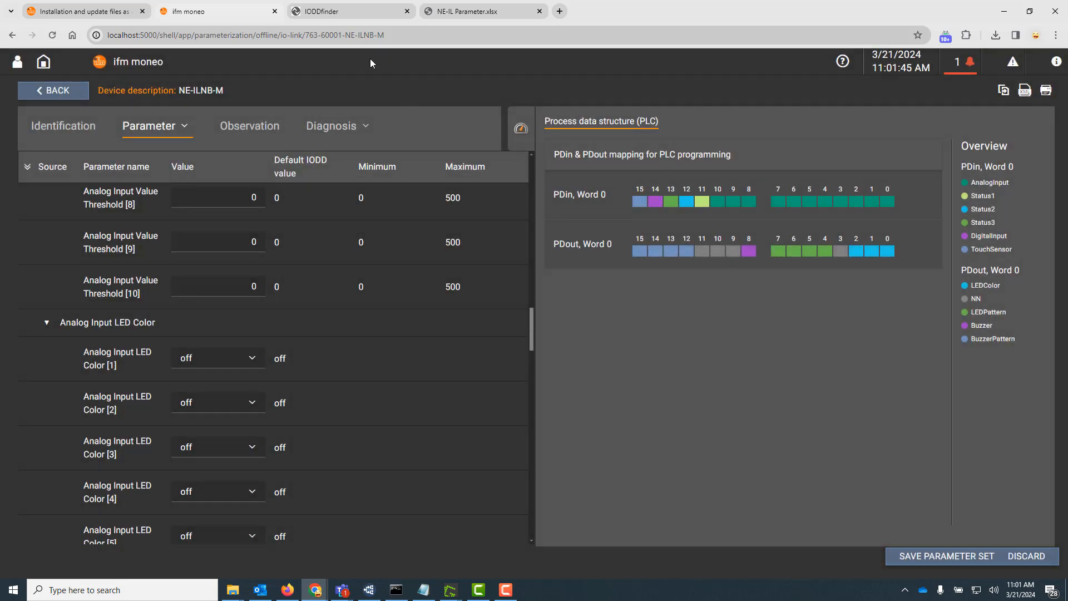
{"action": "left_click", "coordinate": [64, 92]}
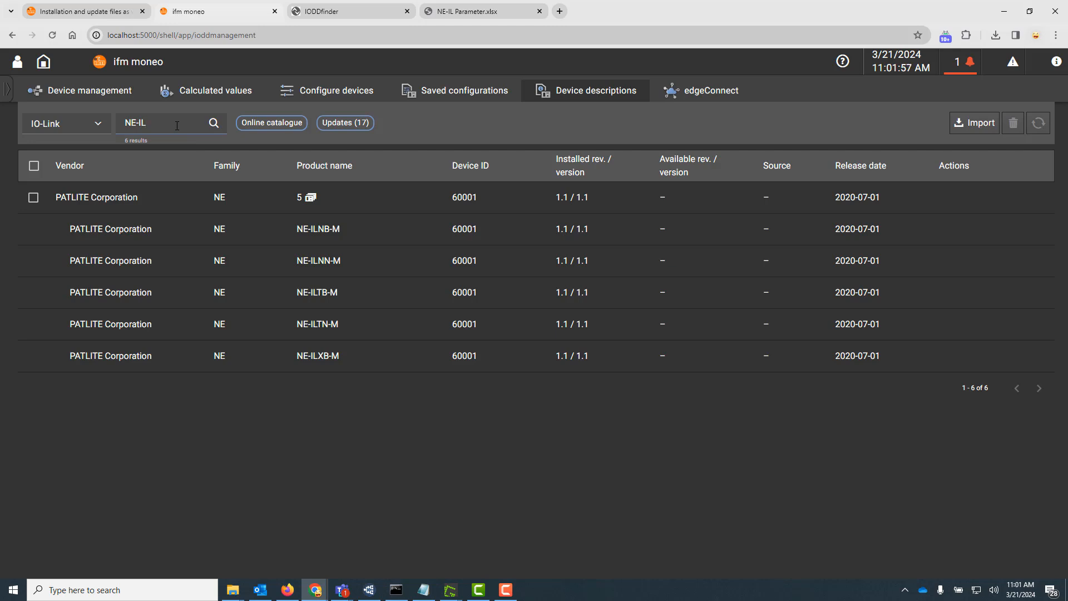
Switch to IODDfinder, download the PATLITE NE-ILTB-M device description, accepting the terms of use, and open the downloaded zip.
{"action": "left_click", "coordinate": [348, 14]}
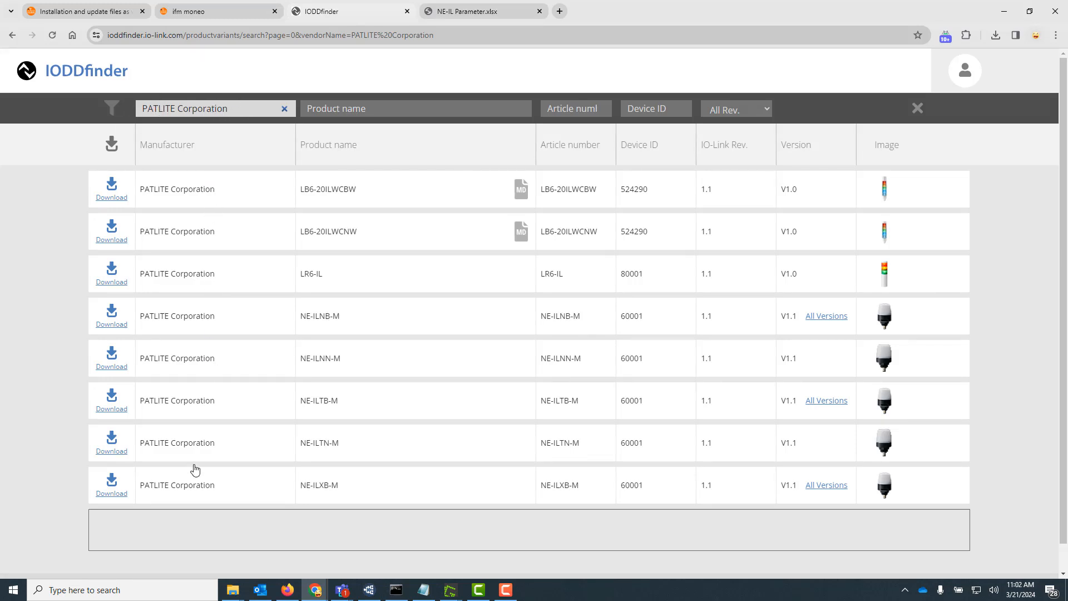
{"action": "left_click", "coordinate": [114, 410]}
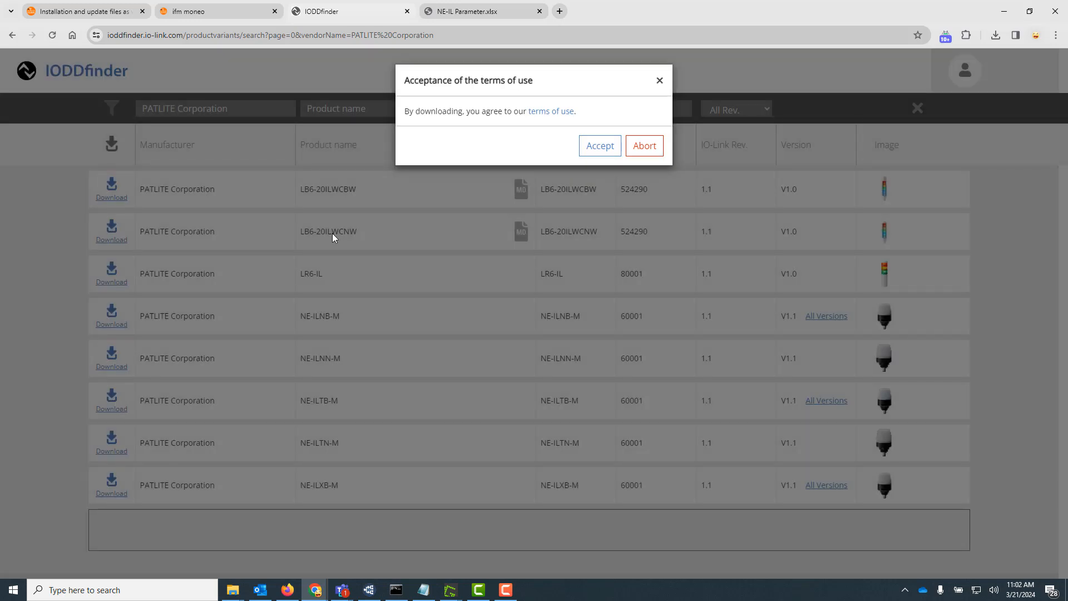
{"action": "left_click", "coordinate": [606, 146]}
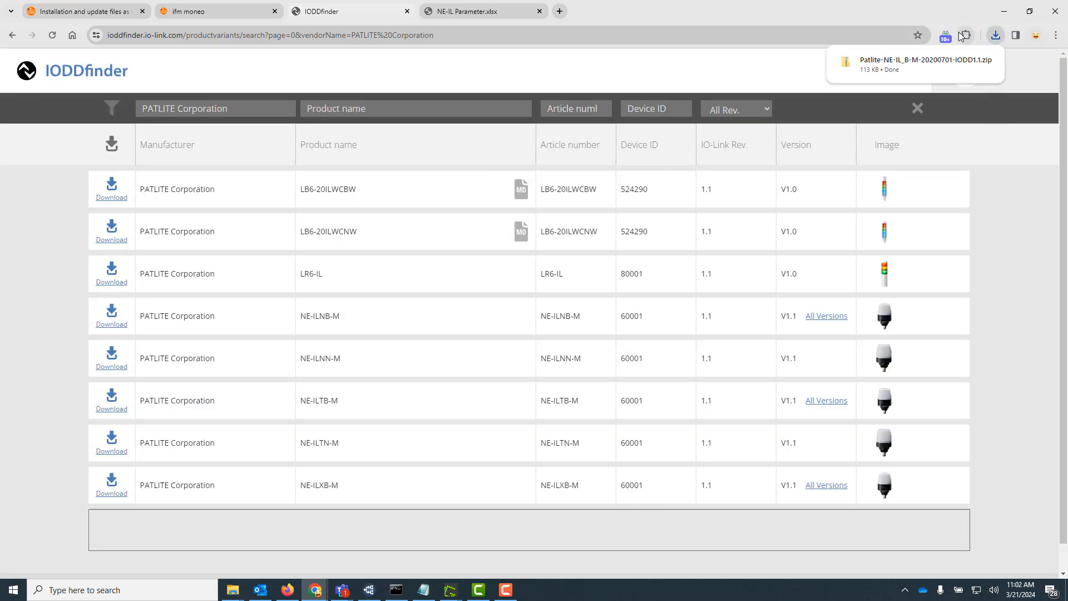
{"action": "left_click", "coordinate": [984, 63]}
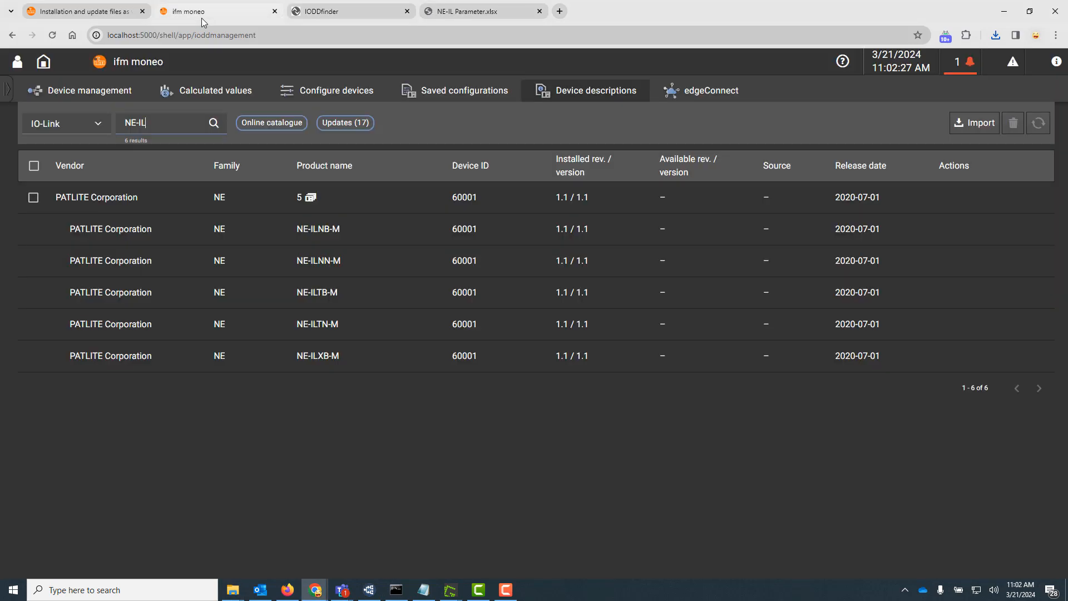
Switch back to moneo and import Patlite-NE-IL_B-M-20200701-IODD1.1.zip from the Downloads folder as a device description.
{"action": "left_click", "coordinate": [201, 18]}
{"action": "left_click", "coordinate": [969, 124]}
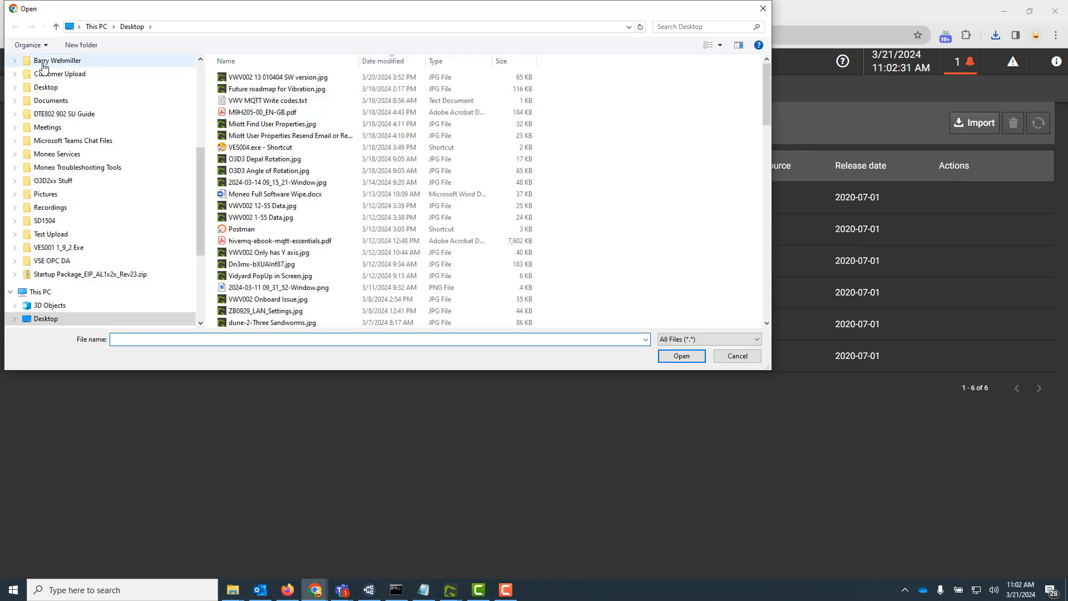
{"action": "scroll", "coordinate": [36, 65], "scroll_direction": "up", "scroll_amount": 4}
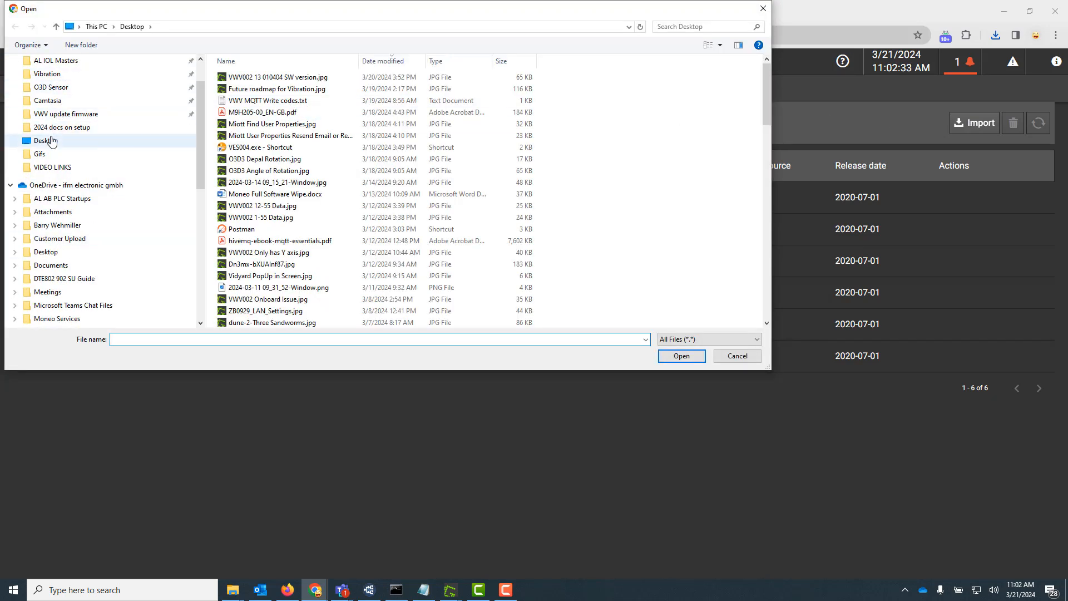
{"action": "scroll", "coordinate": [56, 95], "scroll_direction": "up", "scroll_amount": 2}
{"action": "left_click", "coordinate": [55, 99]}
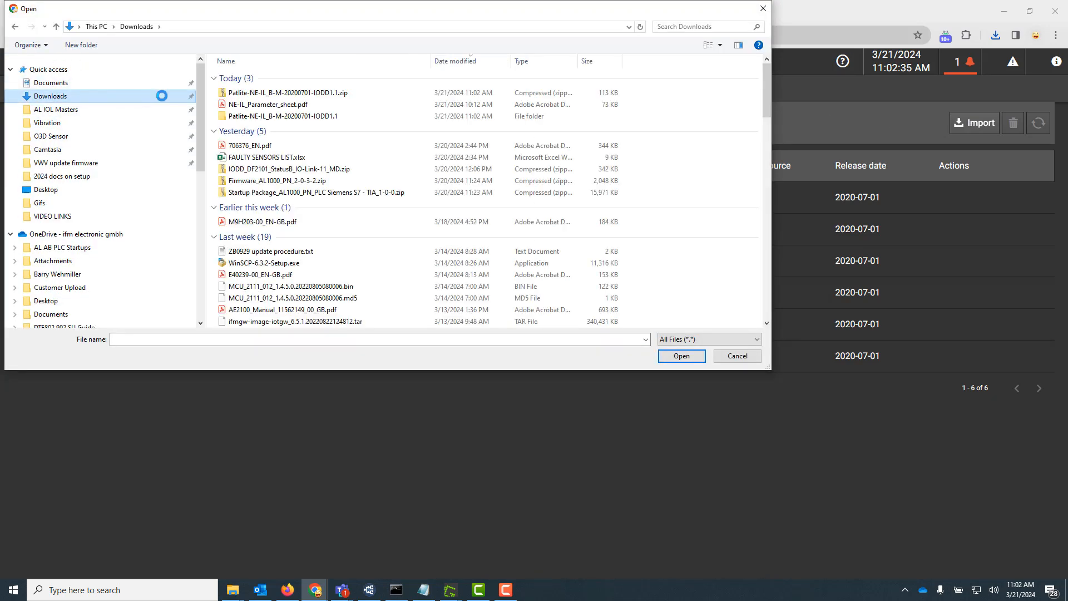
{"action": "left_click", "coordinate": [264, 95]}
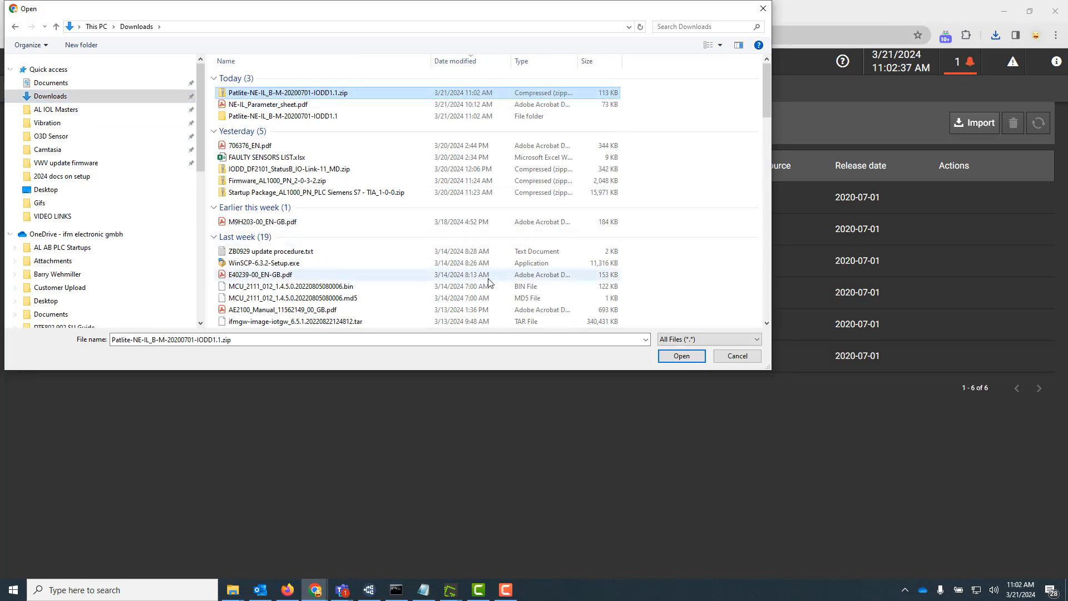
{"action": "left_click", "coordinate": [681, 357]}
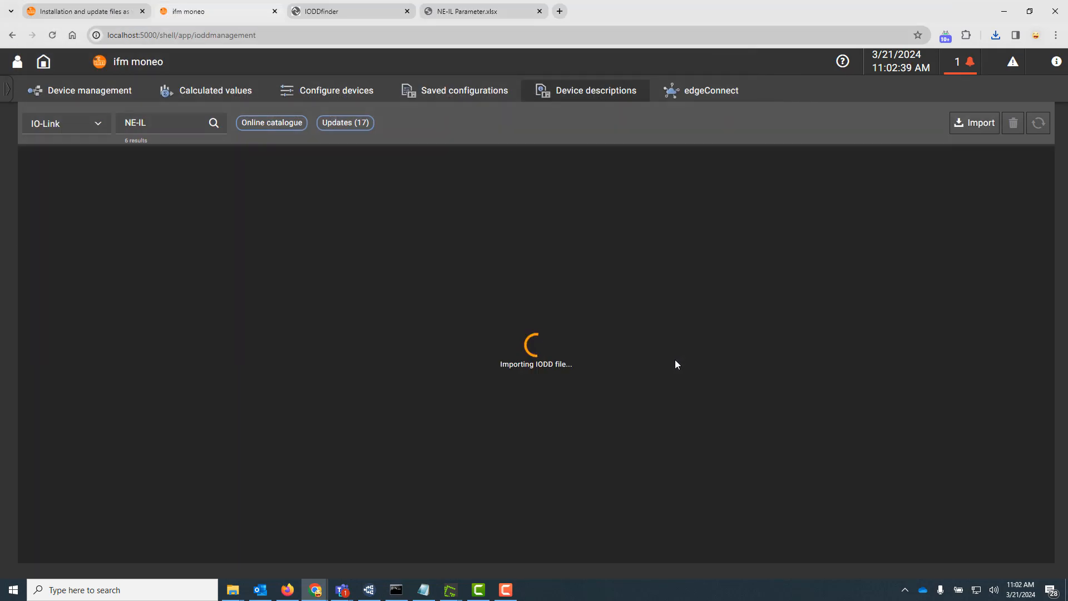